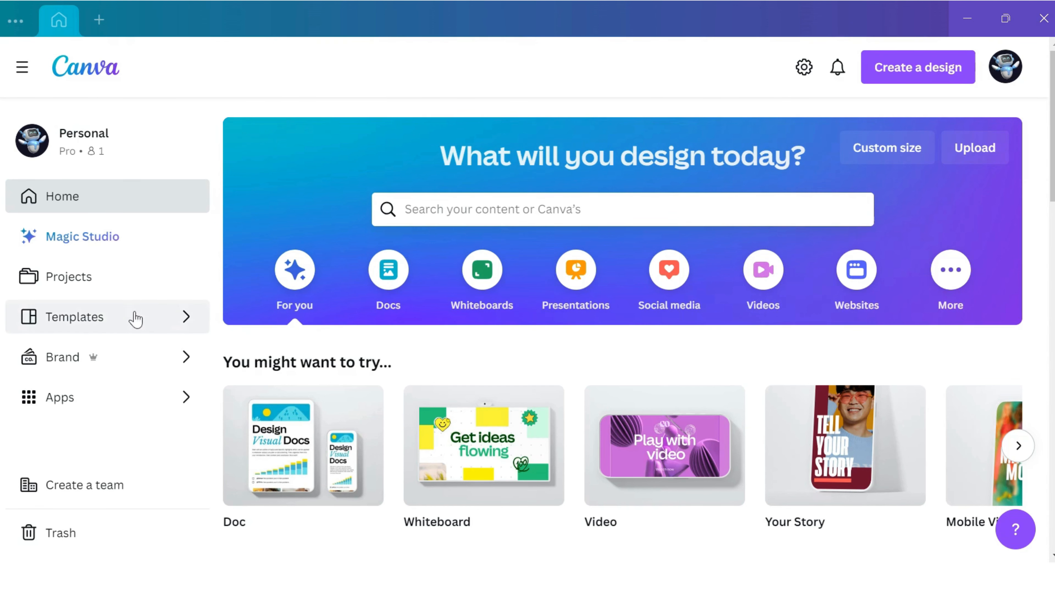
Step: Open the Reports category within the Business templates
left_click(86, 325)
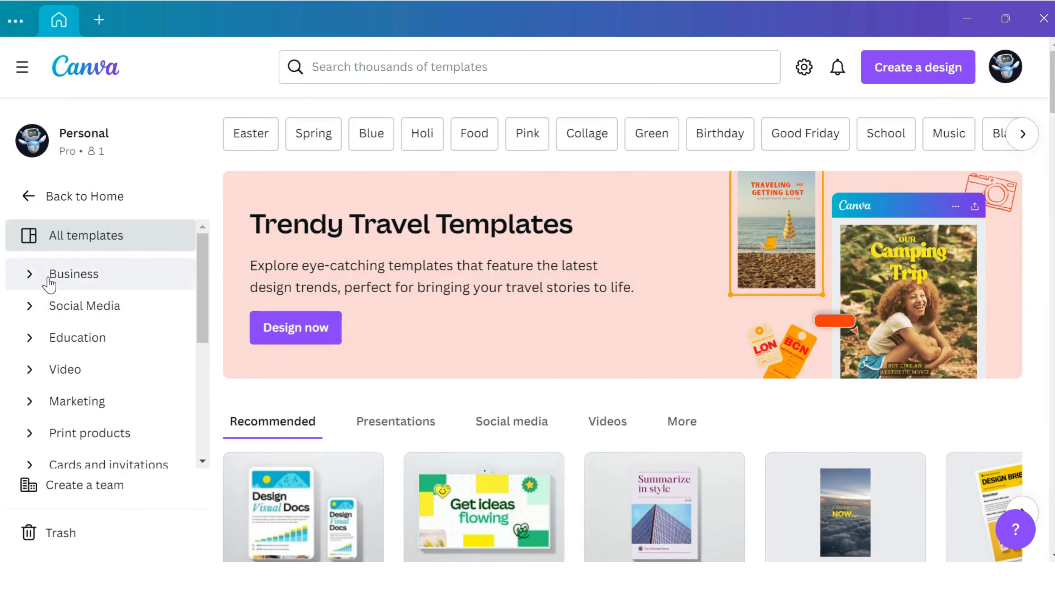
left_click(48, 275)
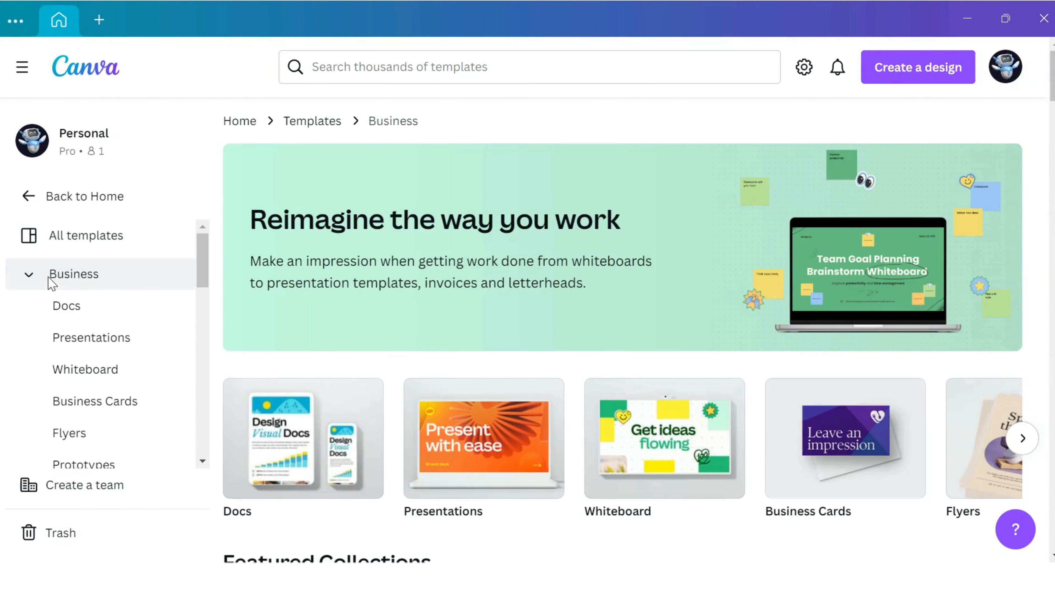
scroll(52, 284, "down", 6)
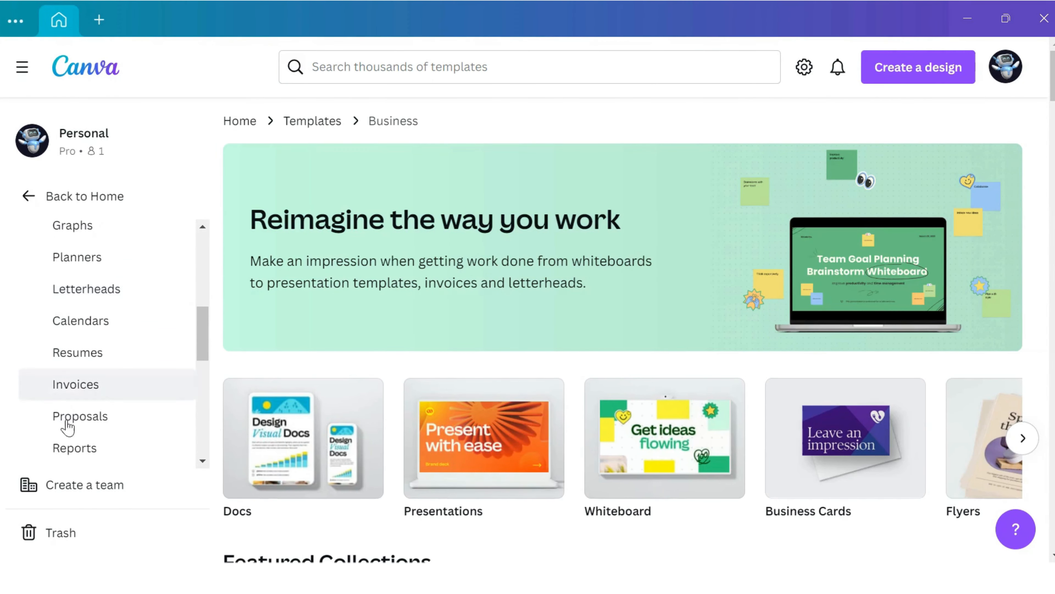
left_click(70, 455)
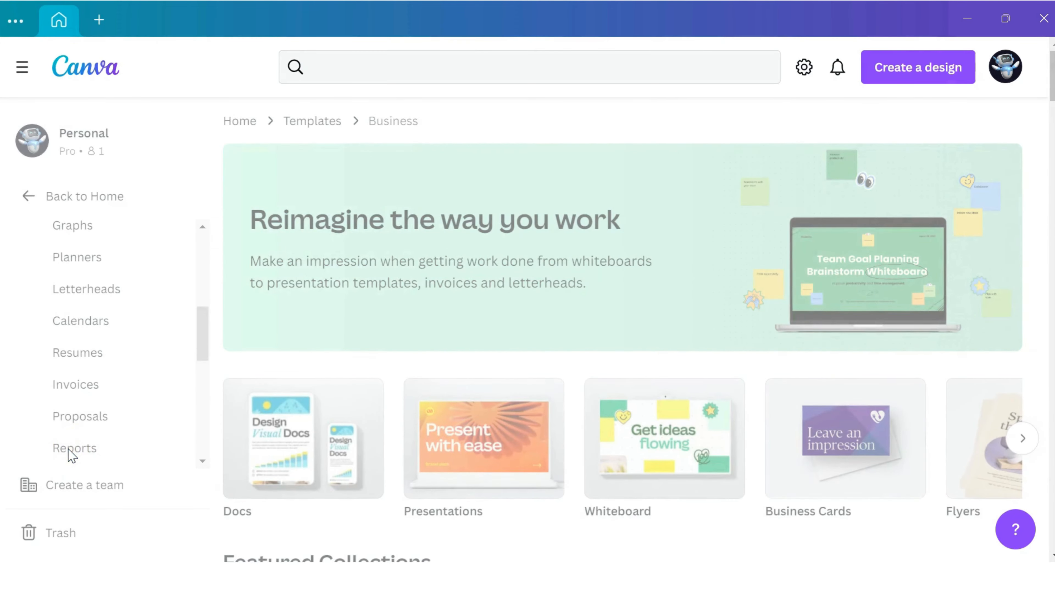
Step: Browse the report templates and compare their cover designs, layouts and Pro markings
scroll(727, 370, "down", 3)
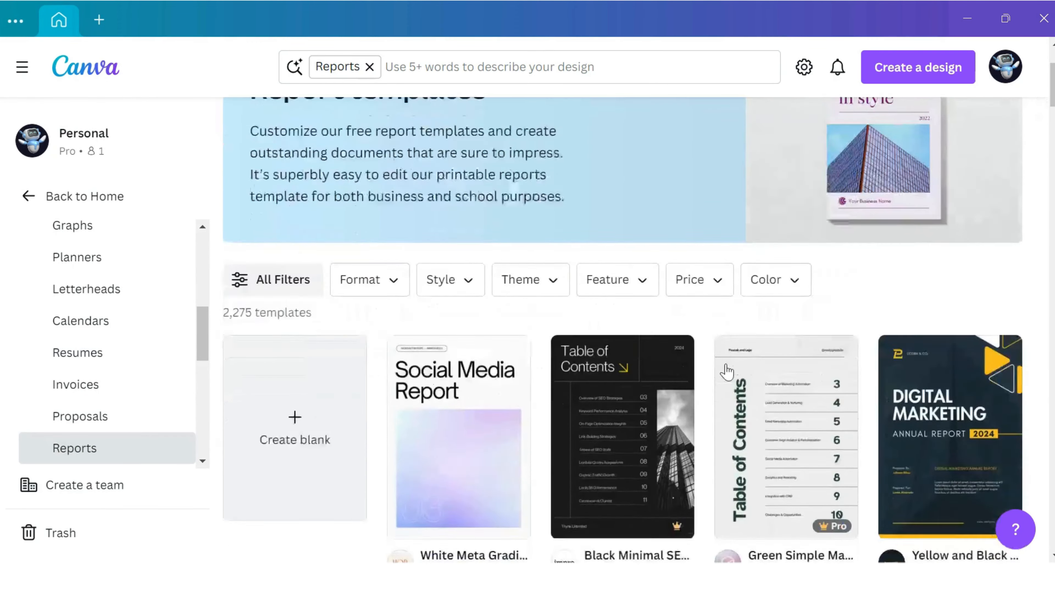
scroll(728, 370, "down", 6)
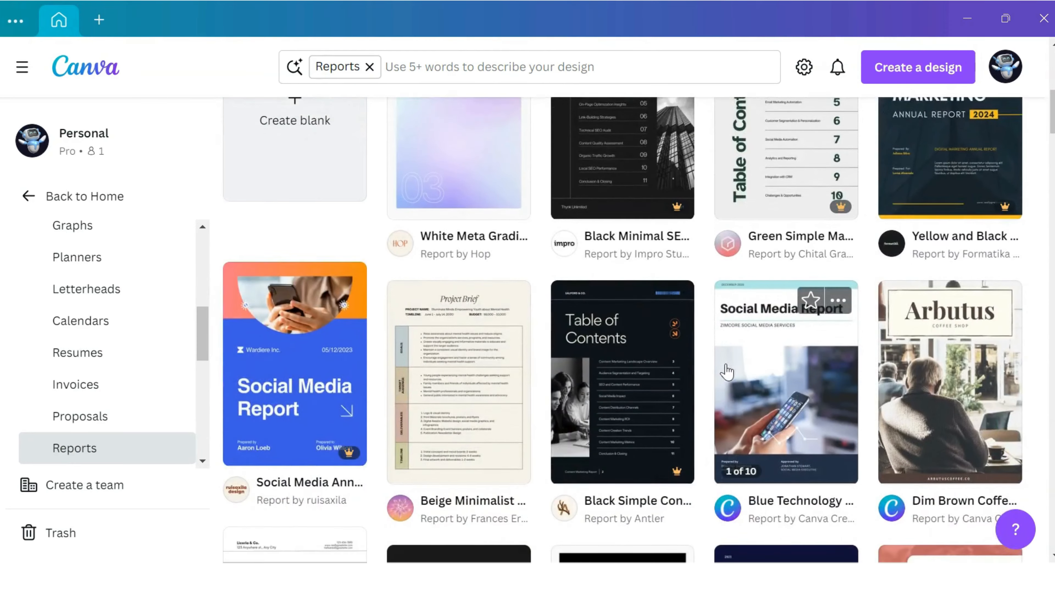
scroll(727, 370, "down", 4)
scroll(727, 371, "down", 3)
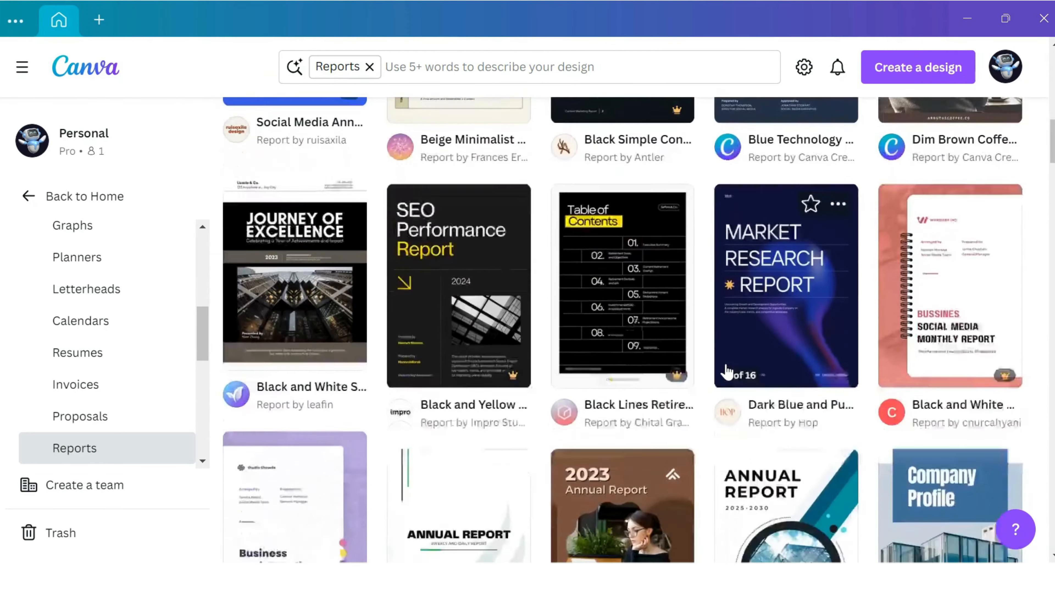
scroll(727, 371, "down", 3)
scroll(727, 370, "down", 5)
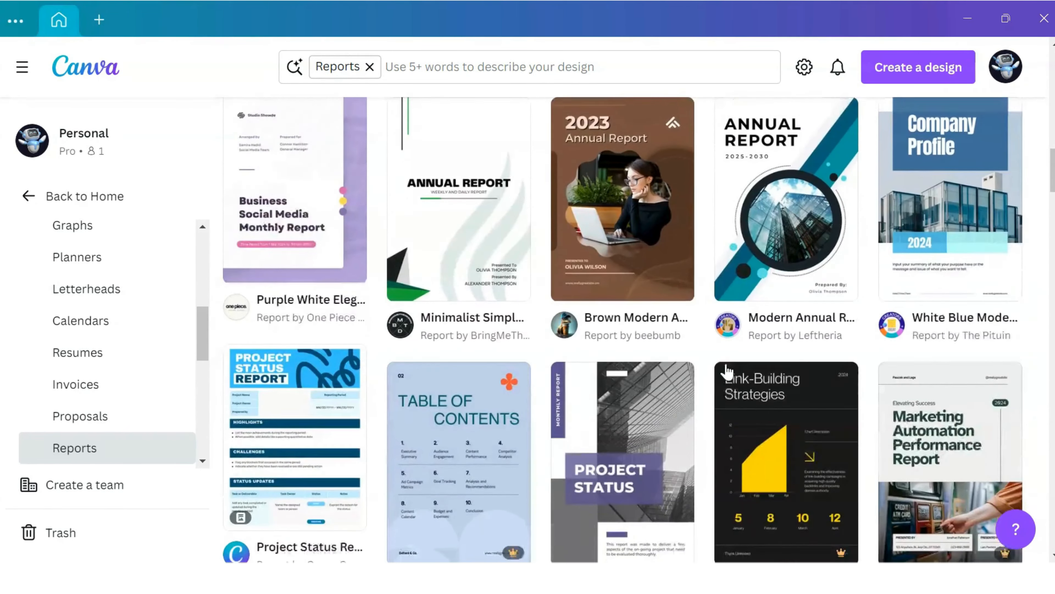
scroll(727, 370, "down", 5)
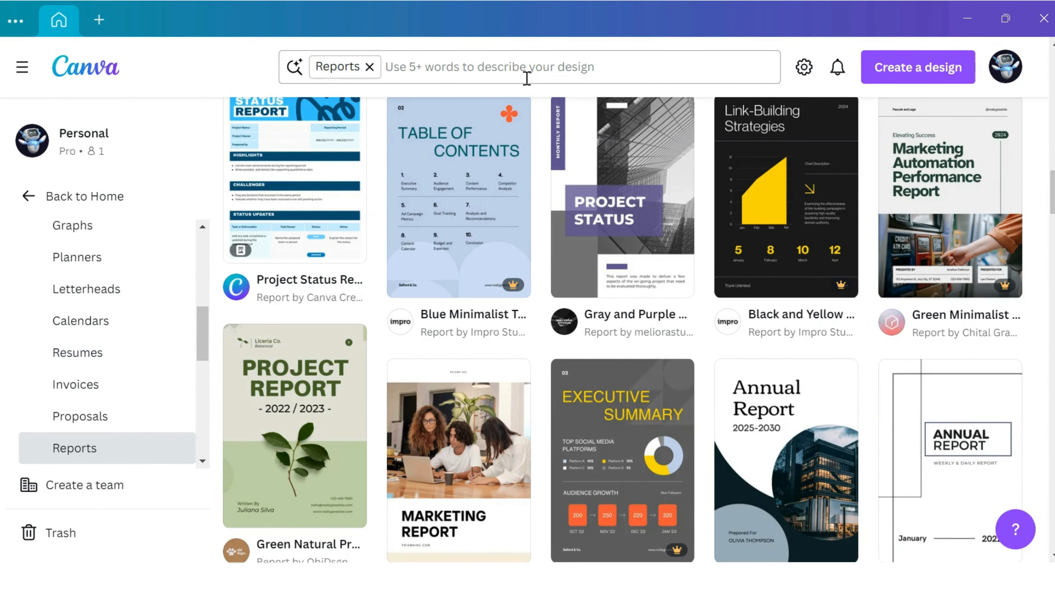
scroll(581, 170, "down", 5)
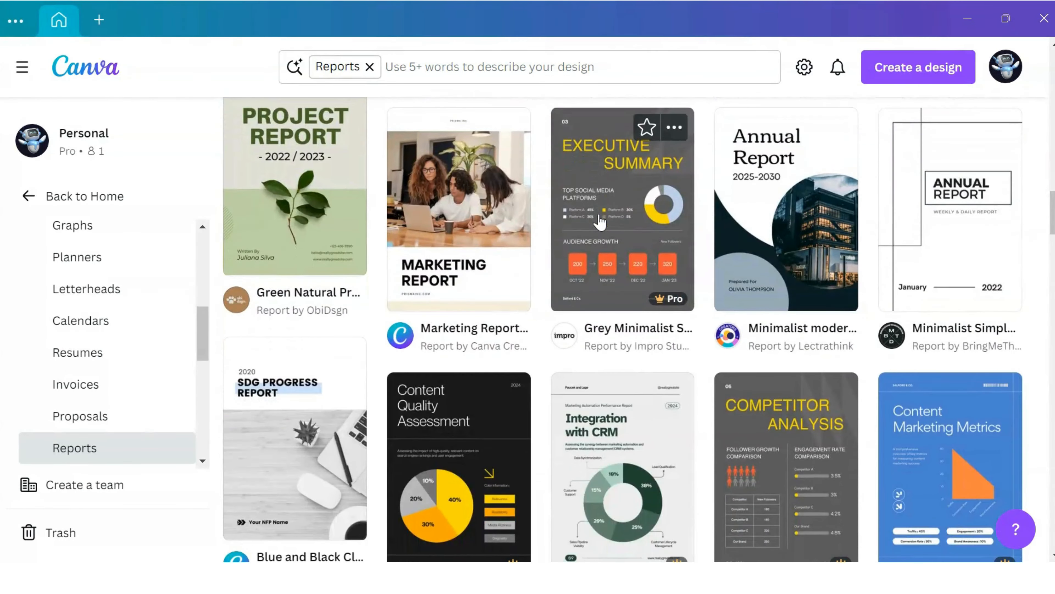
scroll(600, 222, "down", 5)
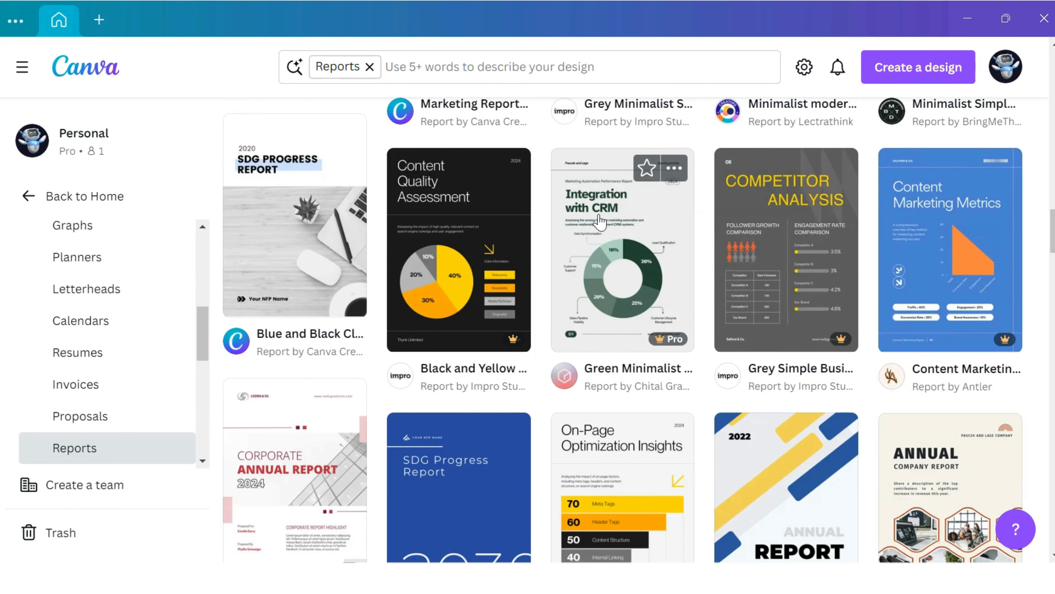
scroll(508, 236, "down", 4)
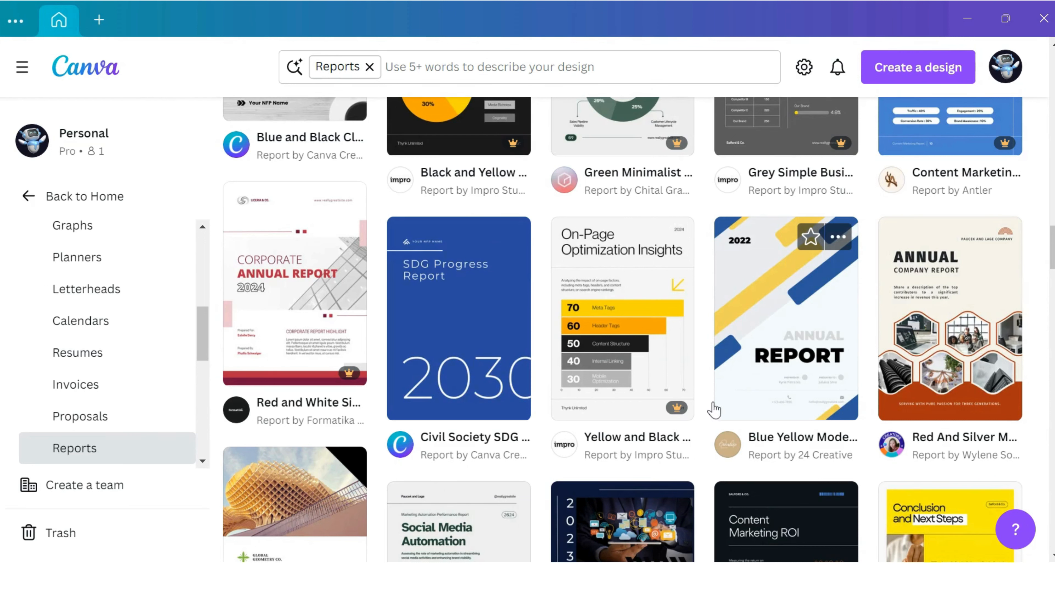
mouse_move(680, 412)
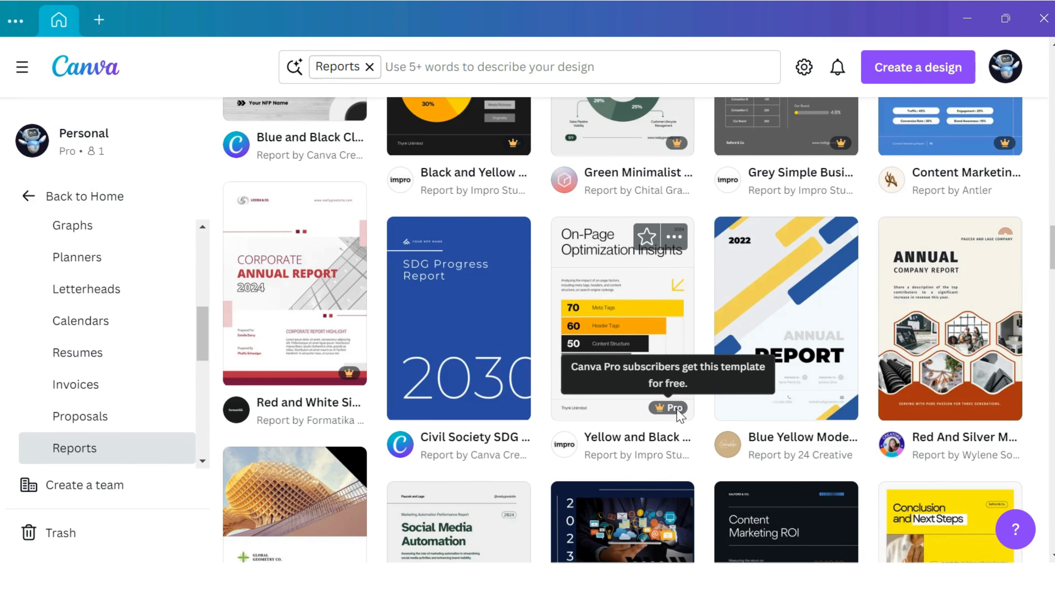
Step: Choose the "Annual Marketing Report in Sky Blue White Clean Style" template and open it for customizing
scroll(680, 414, "down", 5)
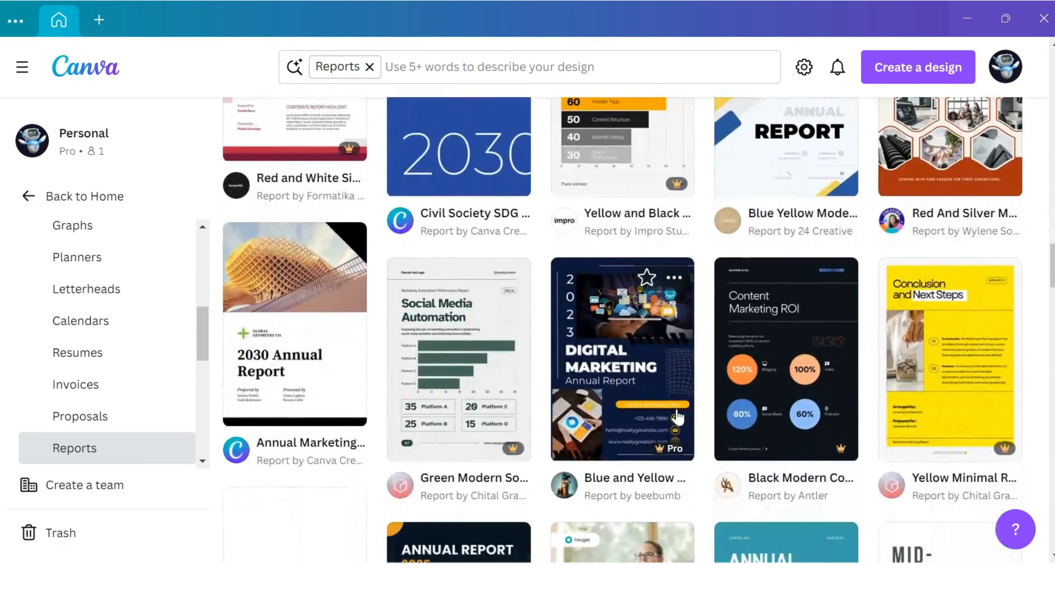
scroll(678, 415, "down", 5)
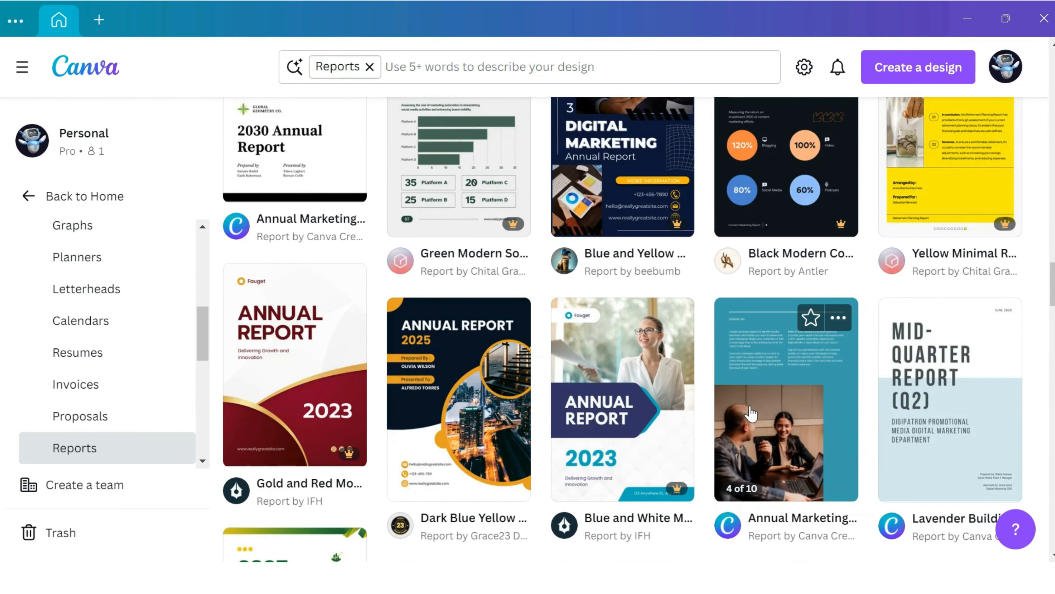
left_click(751, 413)
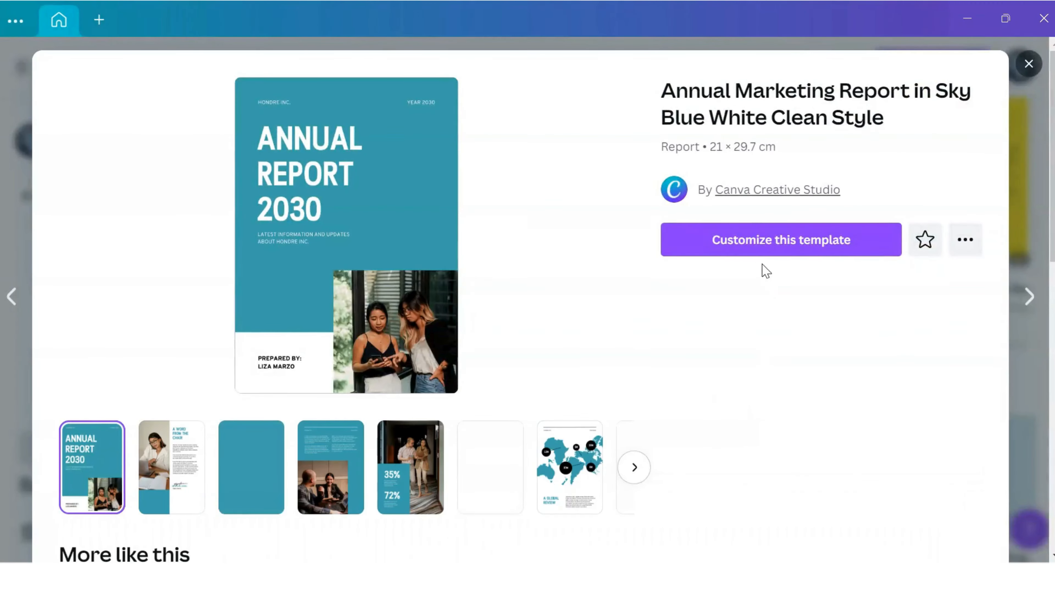
left_click(764, 244)
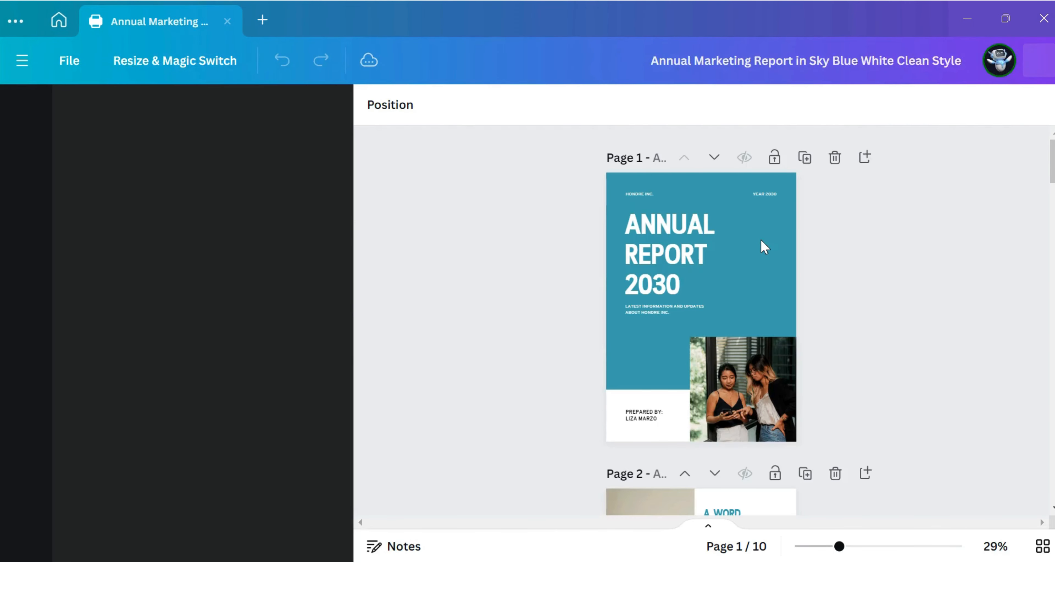
Step: Look through the report's pages from the cover to the world map on page 7, checking their text, photos and graphics
scroll(764, 247, "down", 5)
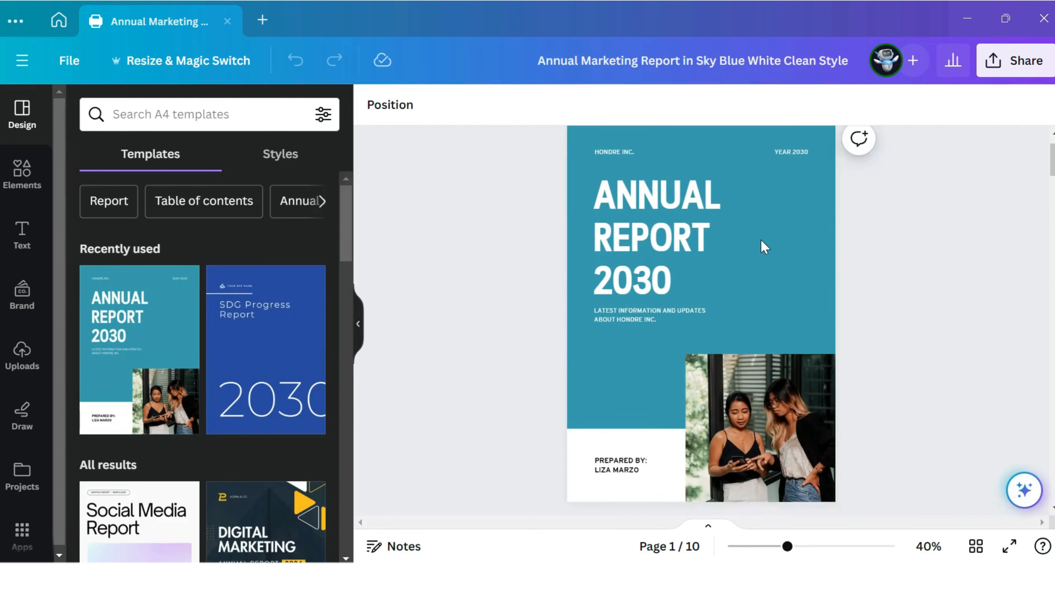
scroll(764, 247, "down", 10)
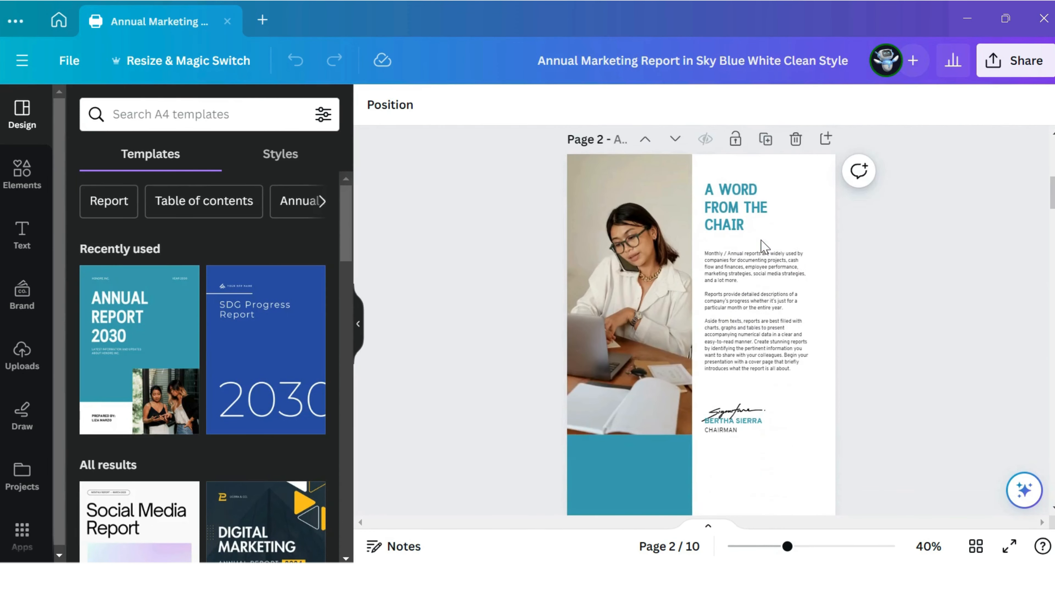
scroll(764, 248, "down", 8)
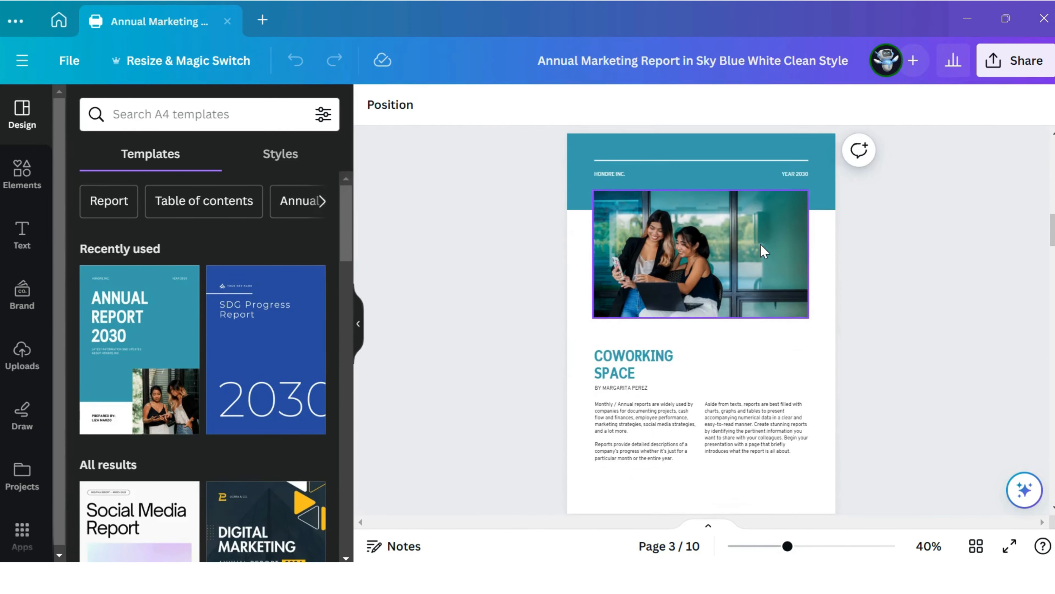
left_click(664, 260)
left_click(655, 297)
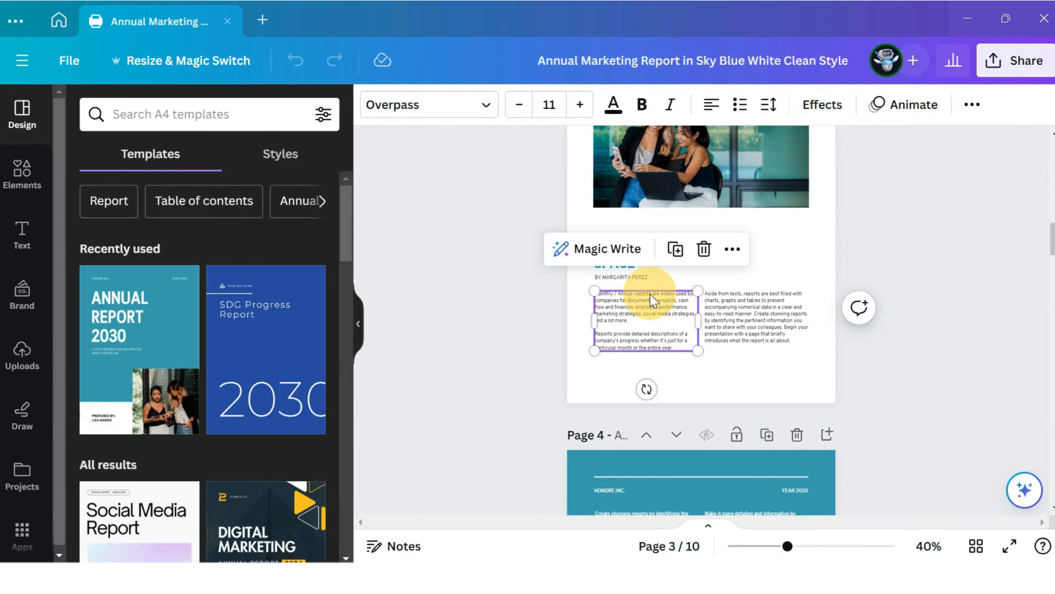
left_click(690, 455)
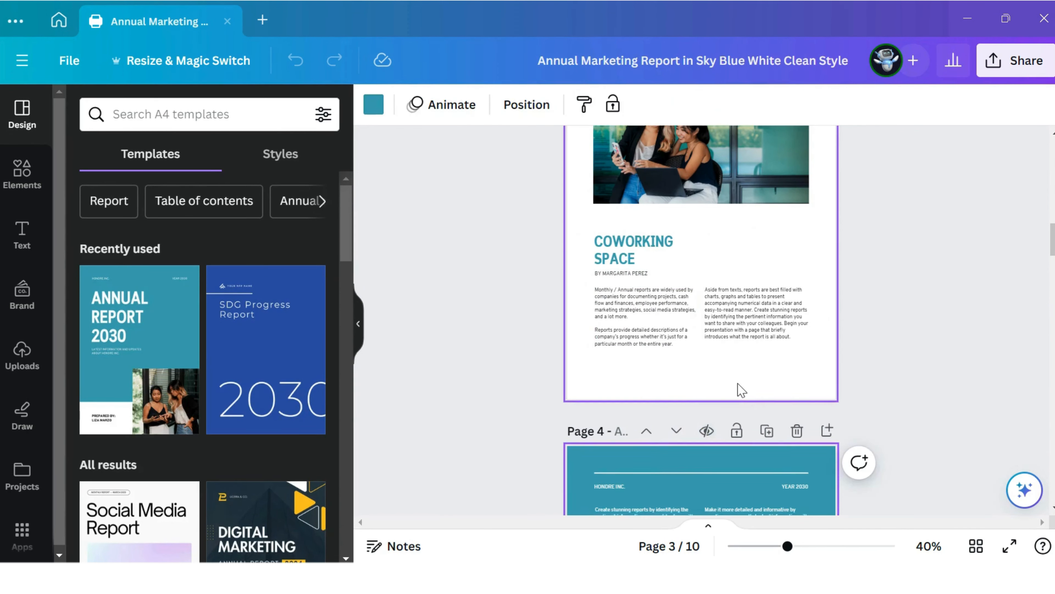
scroll(739, 381, "down", 5)
scroll(738, 376, "down", 10)
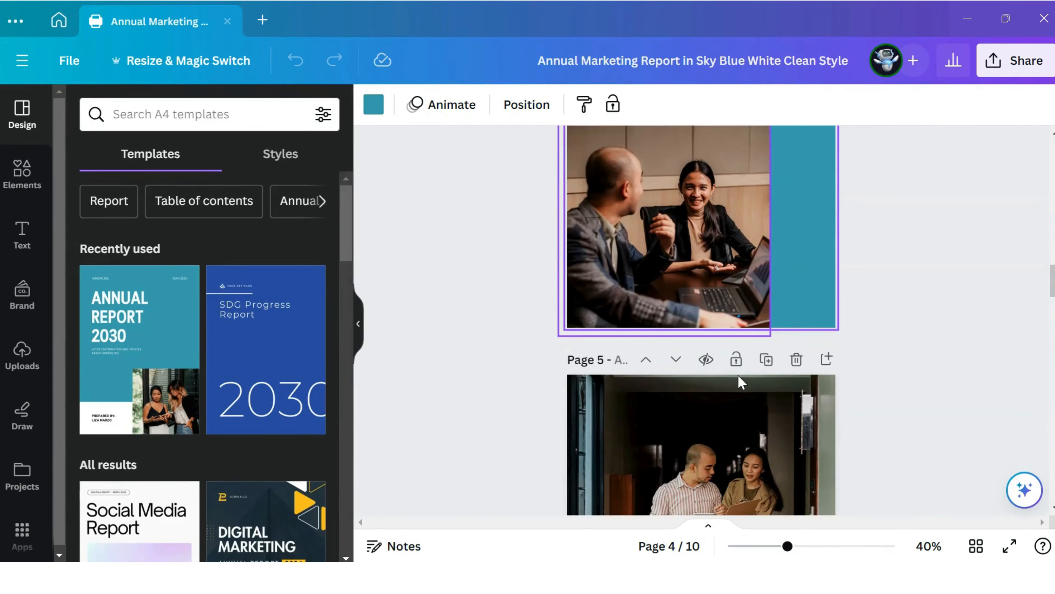
scroll(740, 381, "down", 10)
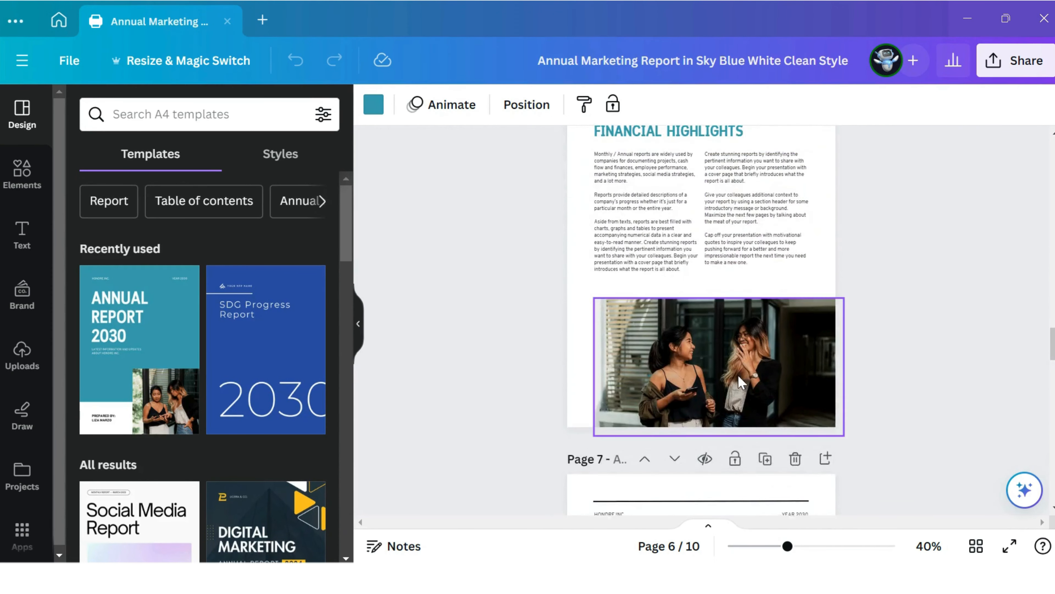
scroll(738, 376, "down", 8)
scroll(738, 376, "up", 10)
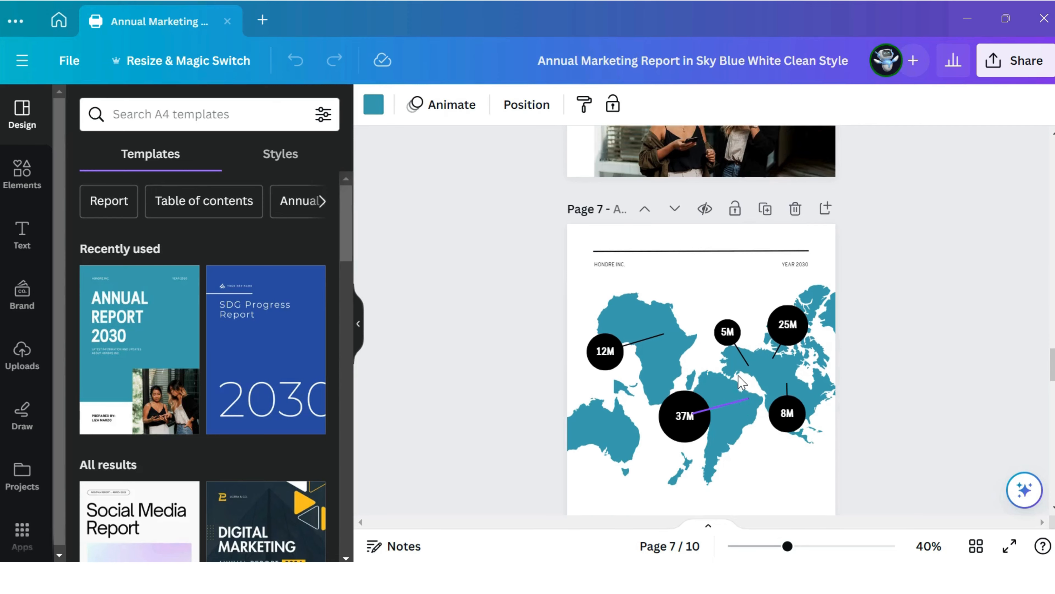
Step: Set the page 6 heading "2ND QUARTER FINANCIAL HIGHLIGHTS" to the Arapey font after trying Alice, Anonymous Pro and Anton
scroll(738, 375, "down", 1)
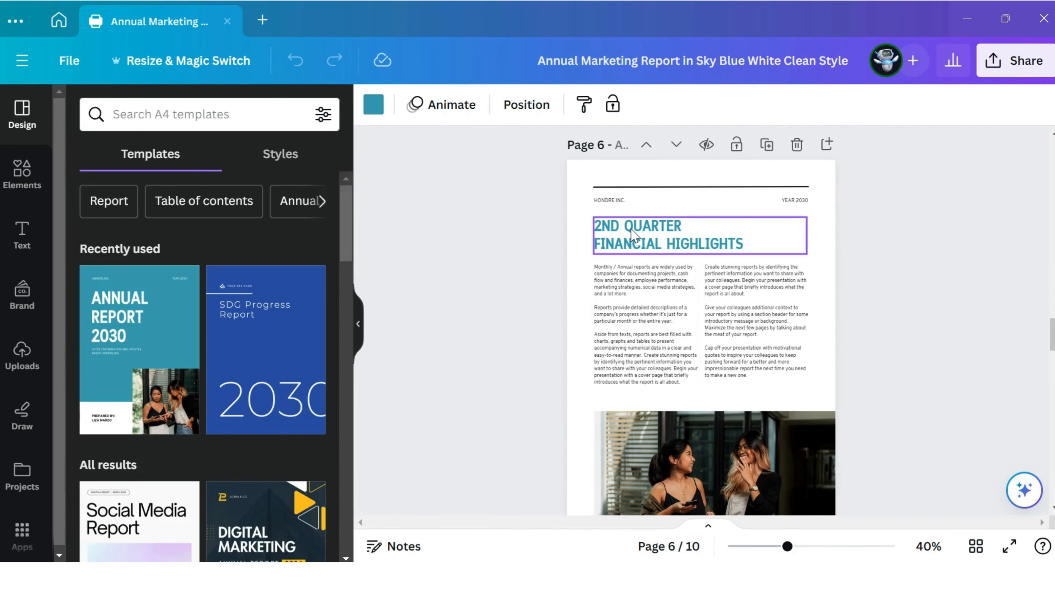
double_click(647, 226)
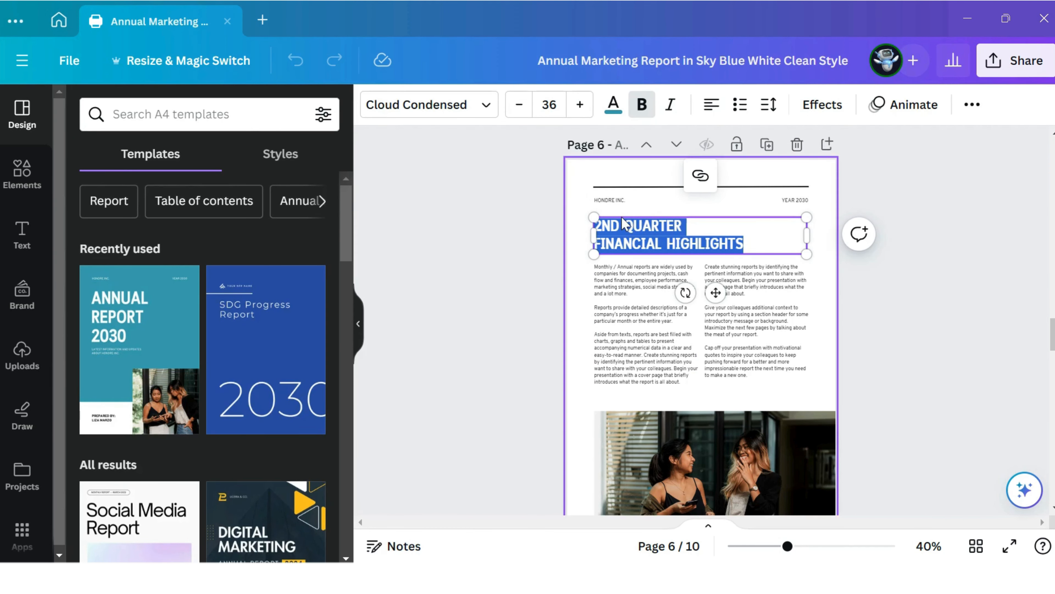
left_click(455, 104)
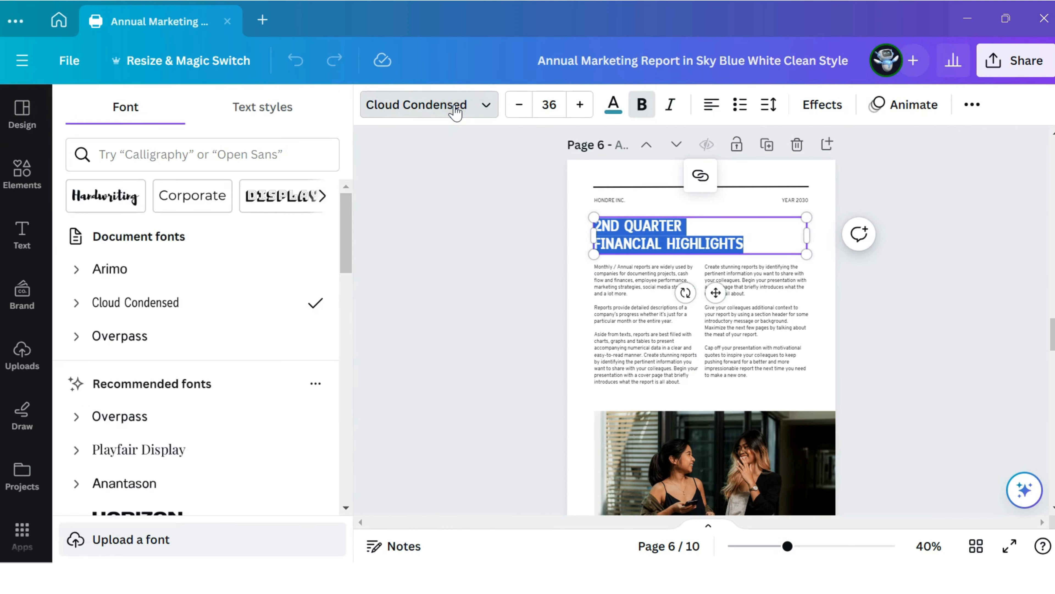
scroll(308, 216, "down", 5)
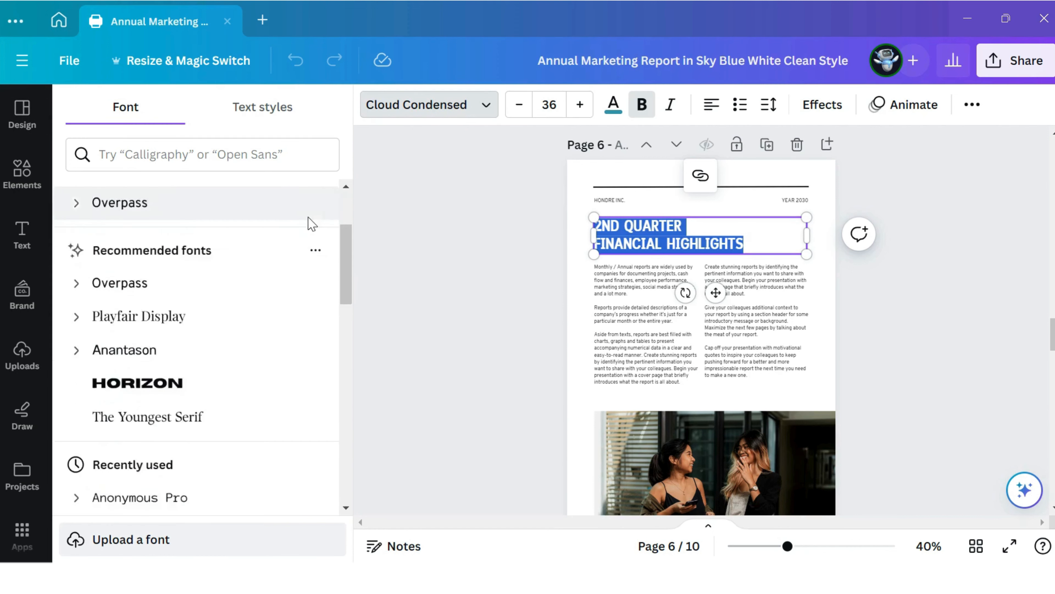
scroll(309, 224, "down", 4)
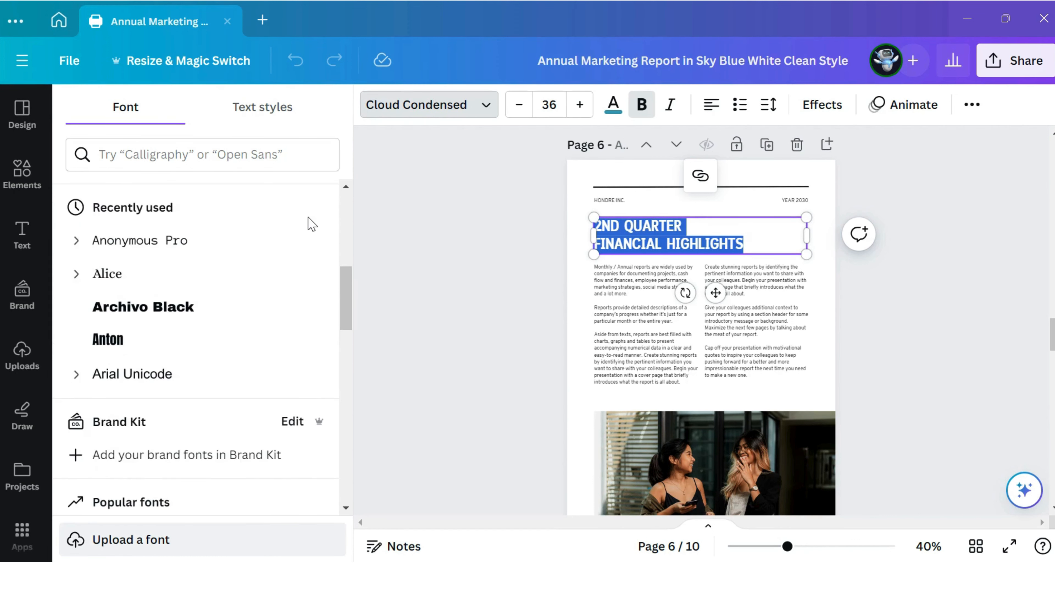
scroll(310, 225, "down", 9)
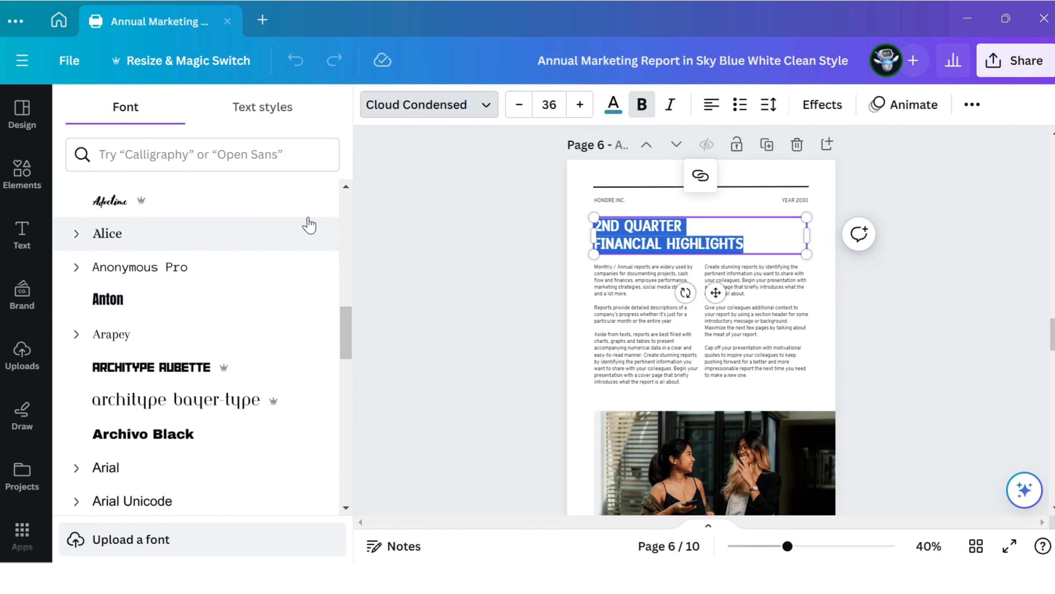
left_click(291, 233)
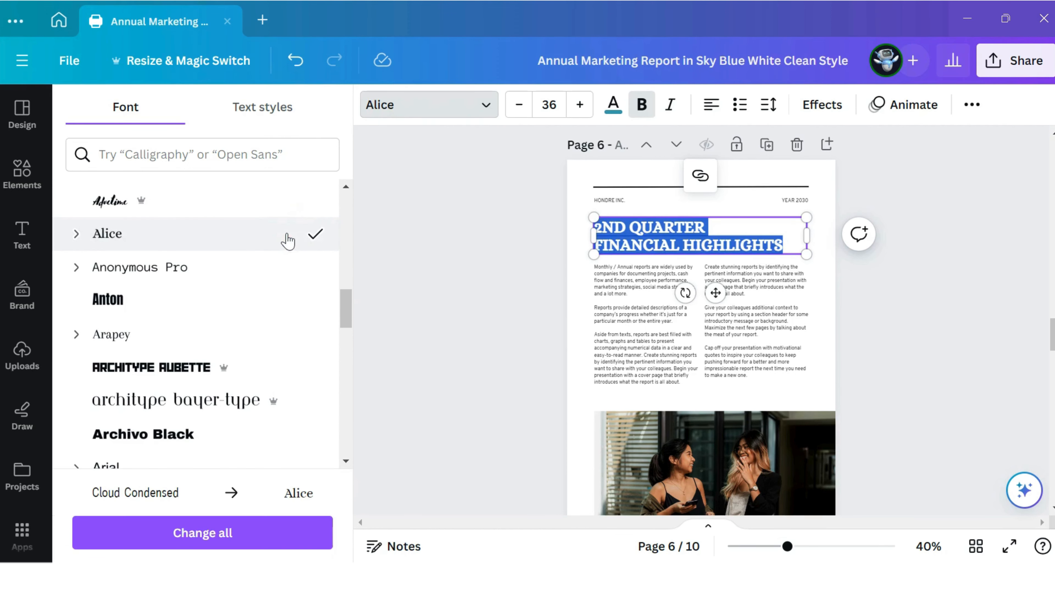
left_click(249, 275)
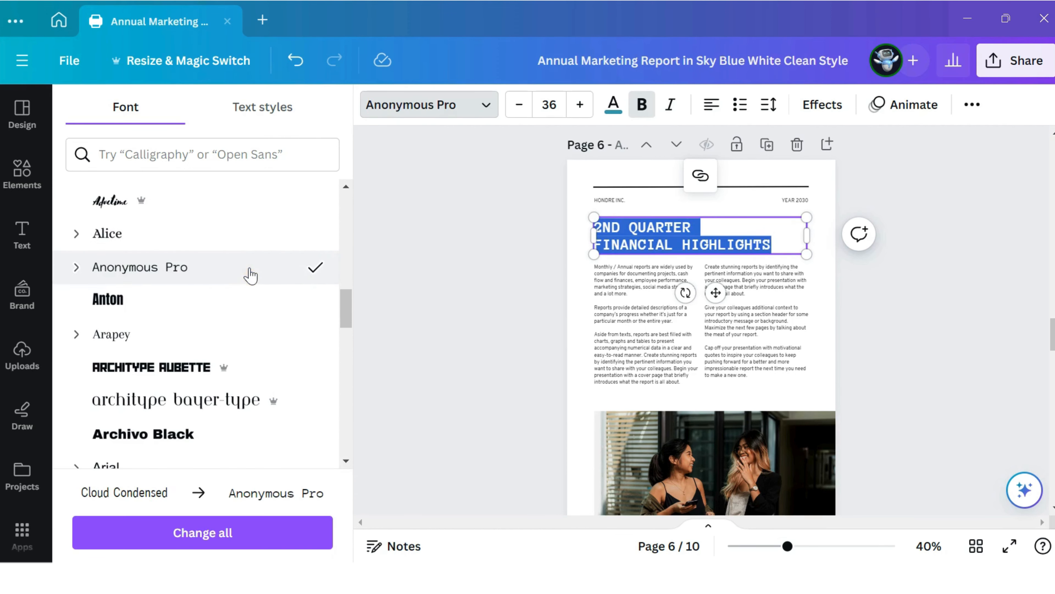
left_click(232, 302)
left_click(228, 339)
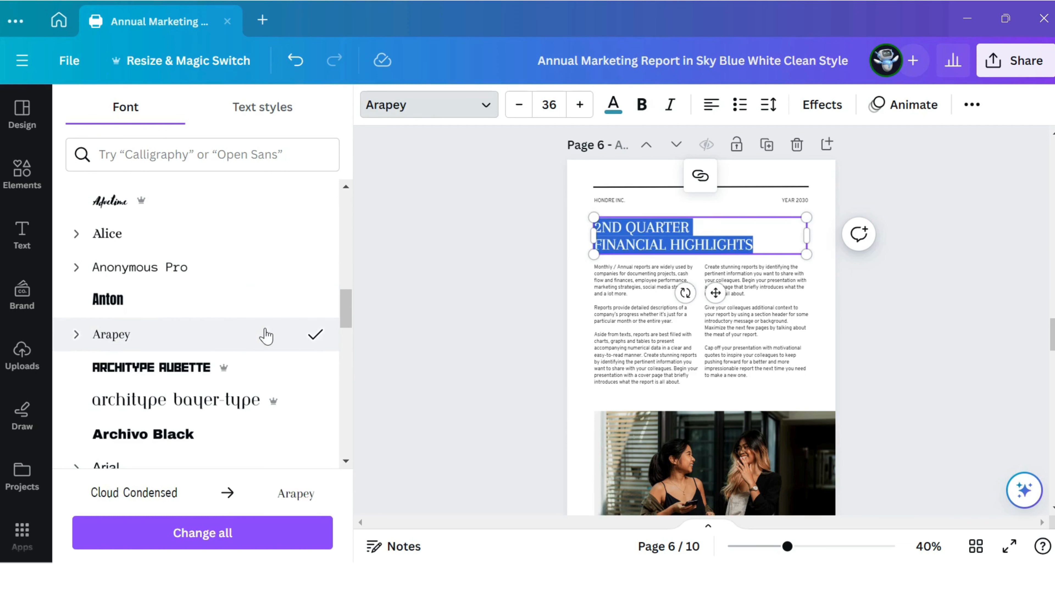
Step: Increase the page 6 heading "2ND QUARTER FINANCIAL HIGHLIGHTS" to font size 38
left_click(623, 268)
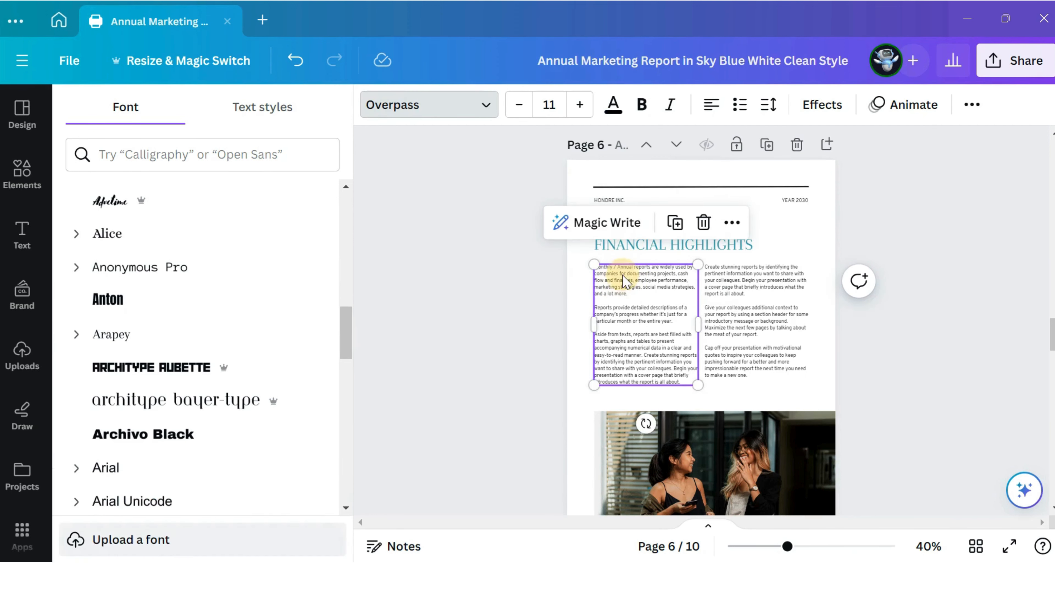
left_click(667, 250)
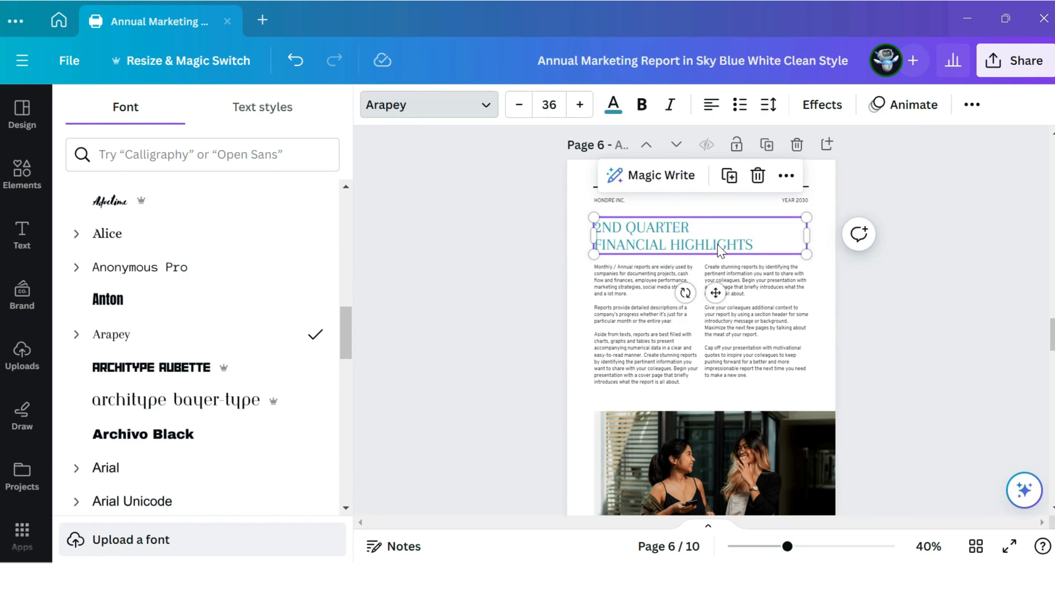
double_click(638, 246)
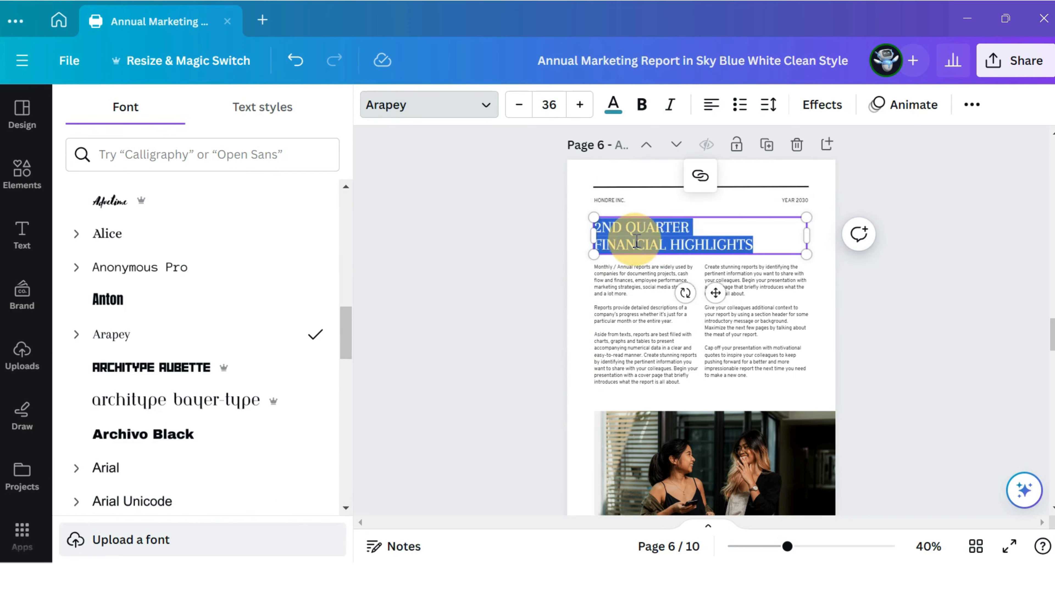
left_click(581, 103)
left_click(581, 104)
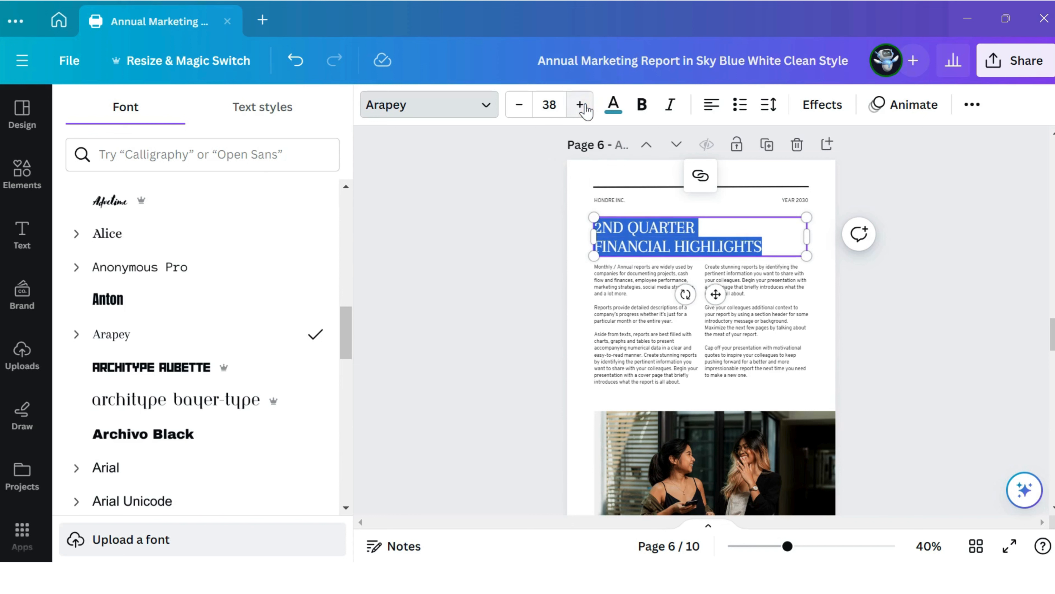
Step: Look through the heading's text color choices, the available element categories, and the report's map and statistics pages 7 and 8
left_click(614, 109)
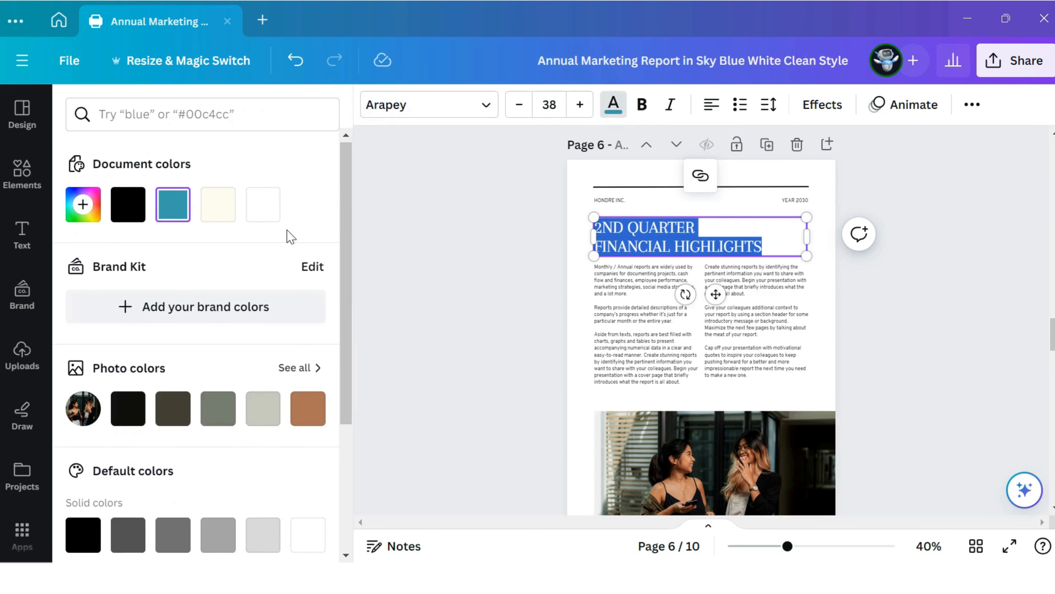
scroll(289, 237, "down", 5)
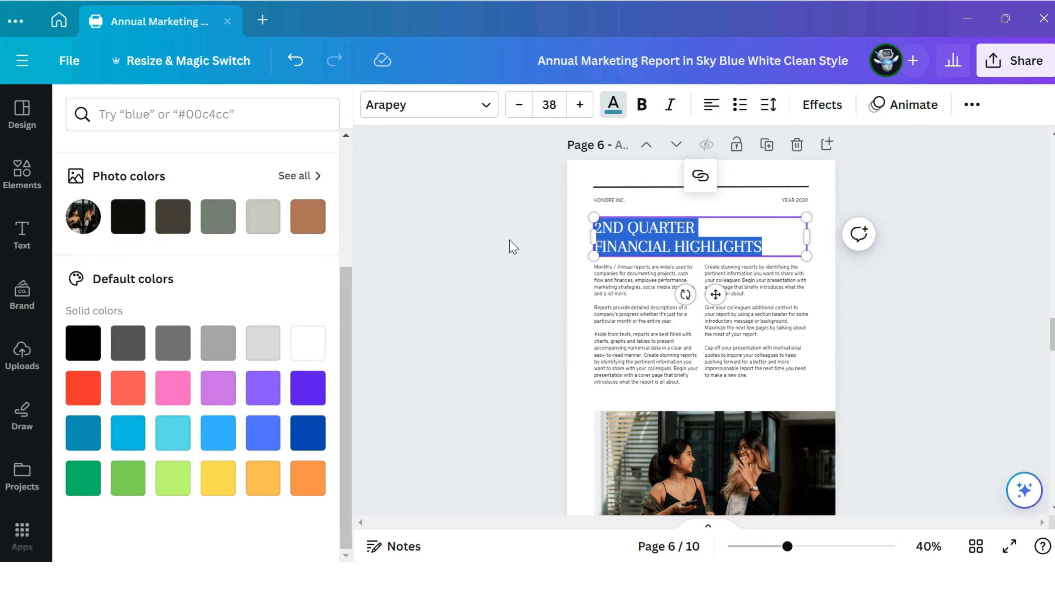
left_click(21, 173)
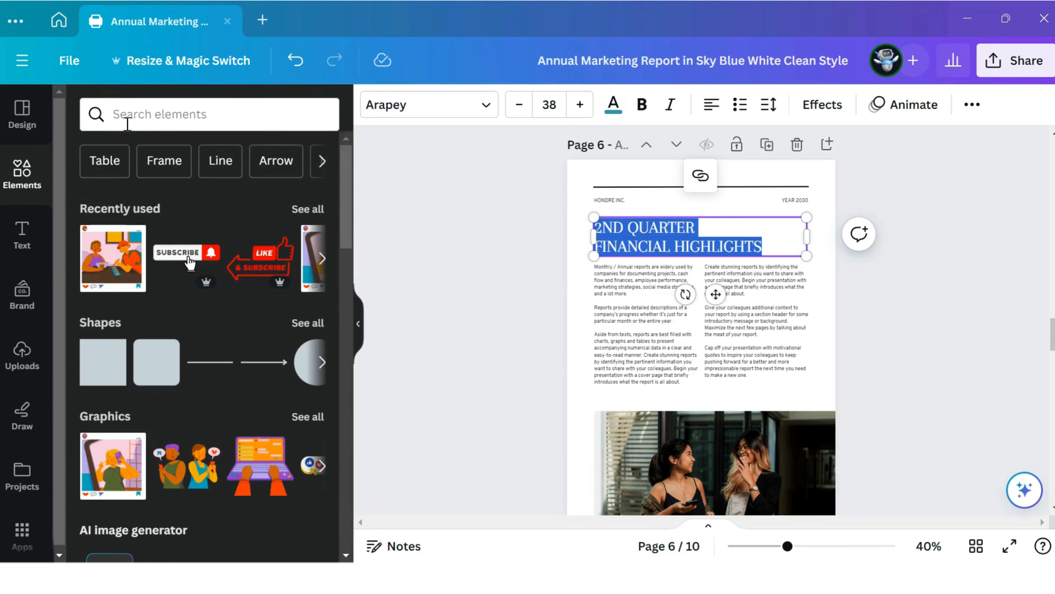
left_click(127, 121)
scroll(195, 173, "down", 1)
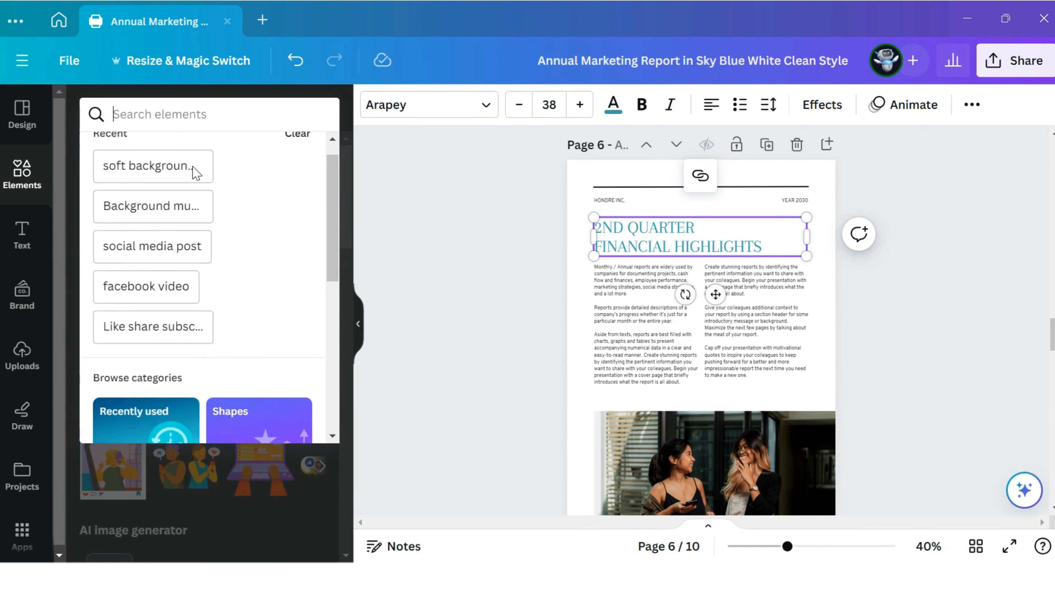
scroll(195, 173, "down", 6)
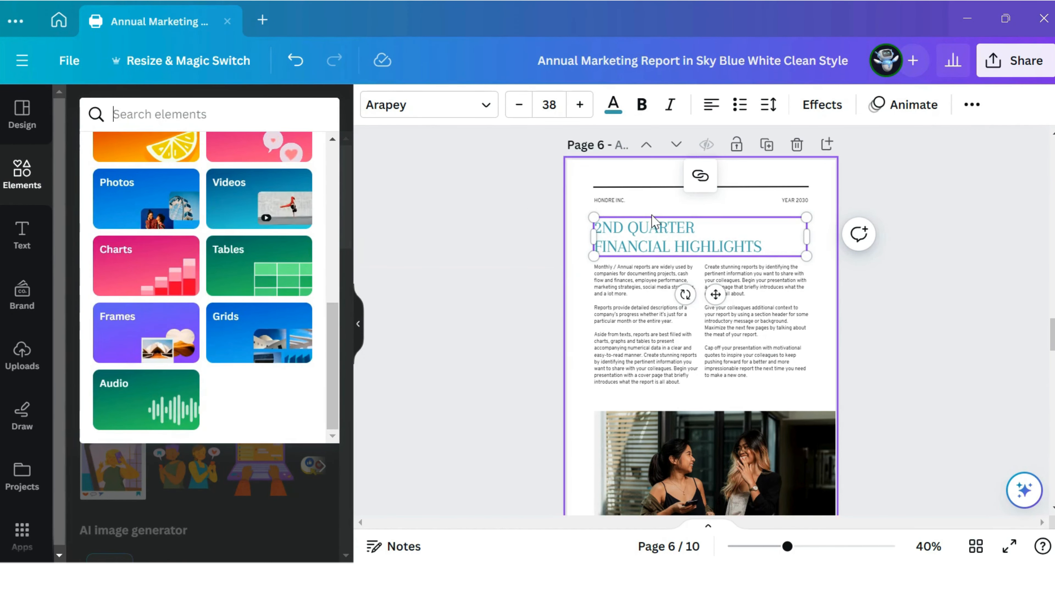
scroll(655, 222, "down", 10)
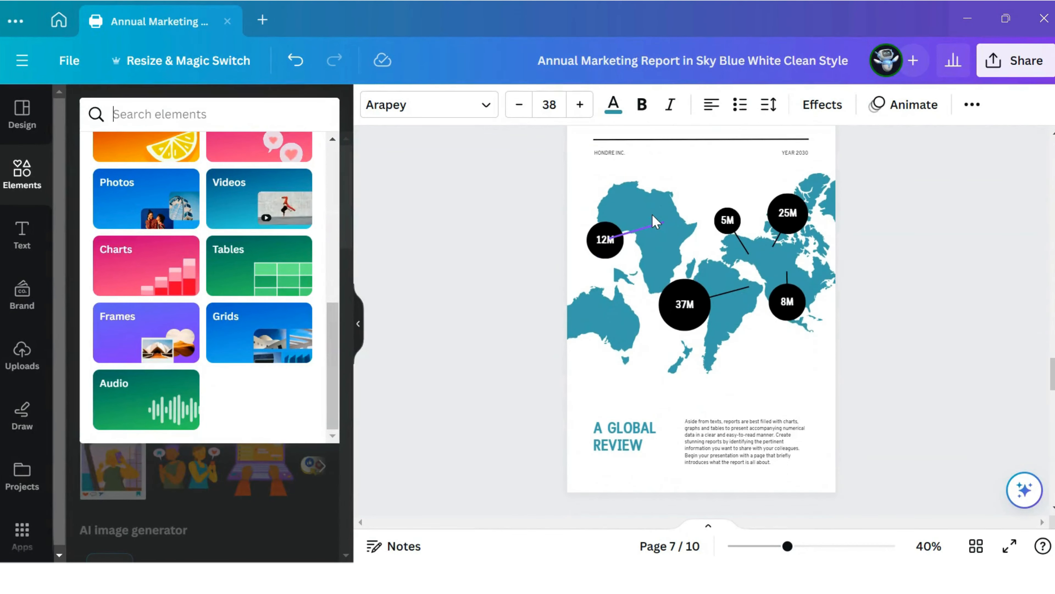
scroll(654, 223, "down", 10)
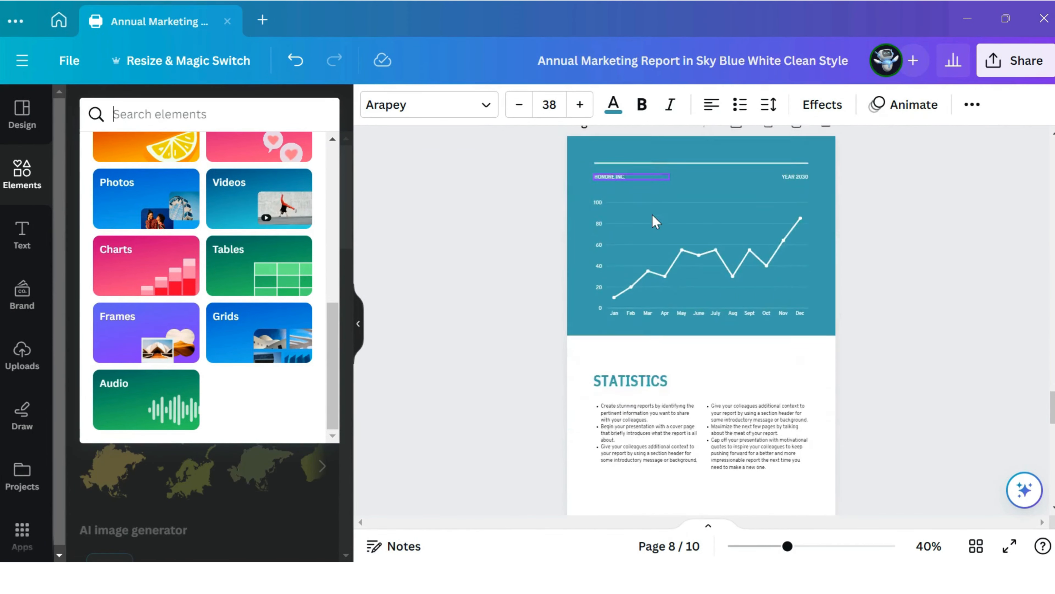
scroll(654, 223, "down", 5)
Step: Search the elements library for "photos" and show only photo results
left_click(42, 189)
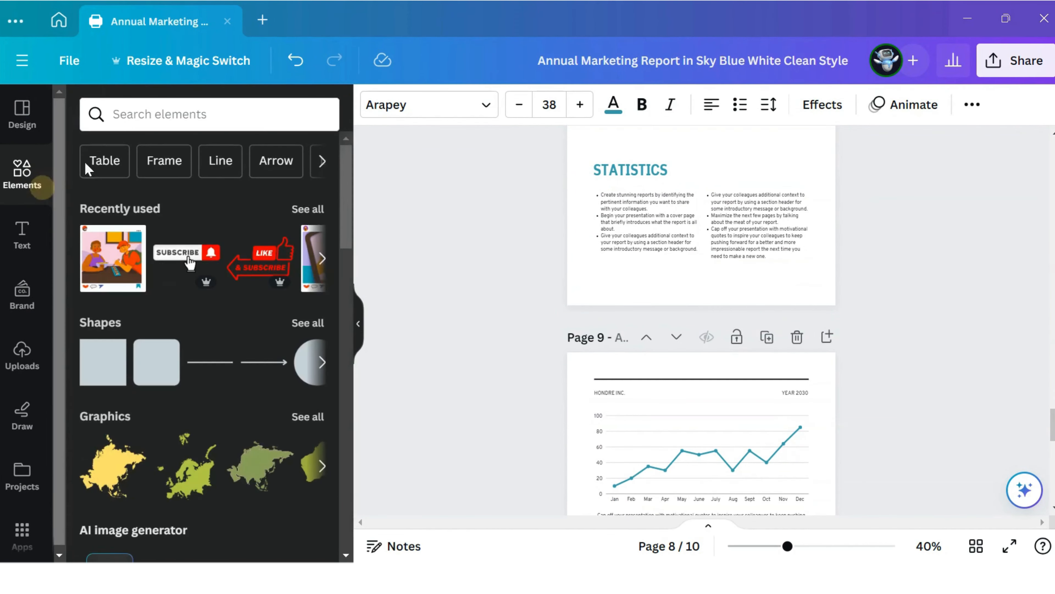
left_click(177, 107)
type("phot")
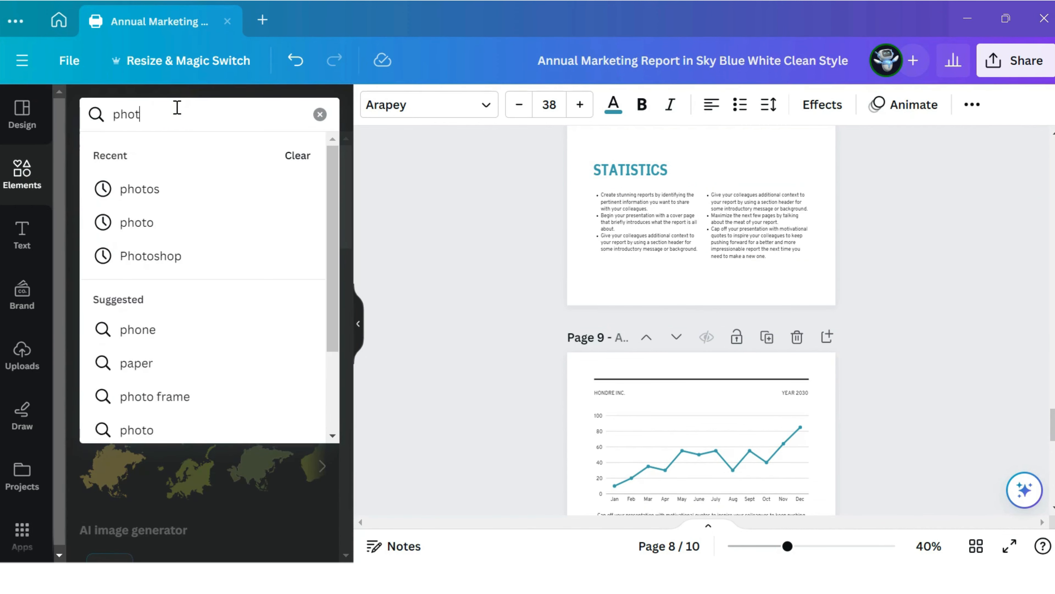
type("os")
key("Return")
left_click(202, 157)
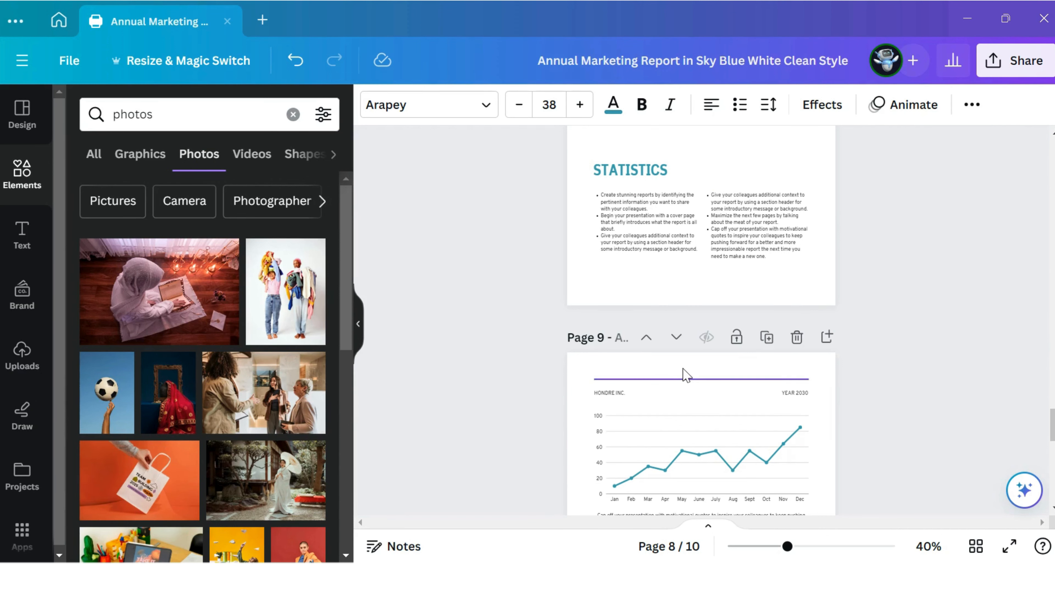
Step: Select the four figure blocks (14M, 12M, 30%, 25%) on page 10 together and enlarge them to nearly fill the teal area
scroll(686, 373, "down", 5)
scroll(686, 373, "down", 5)
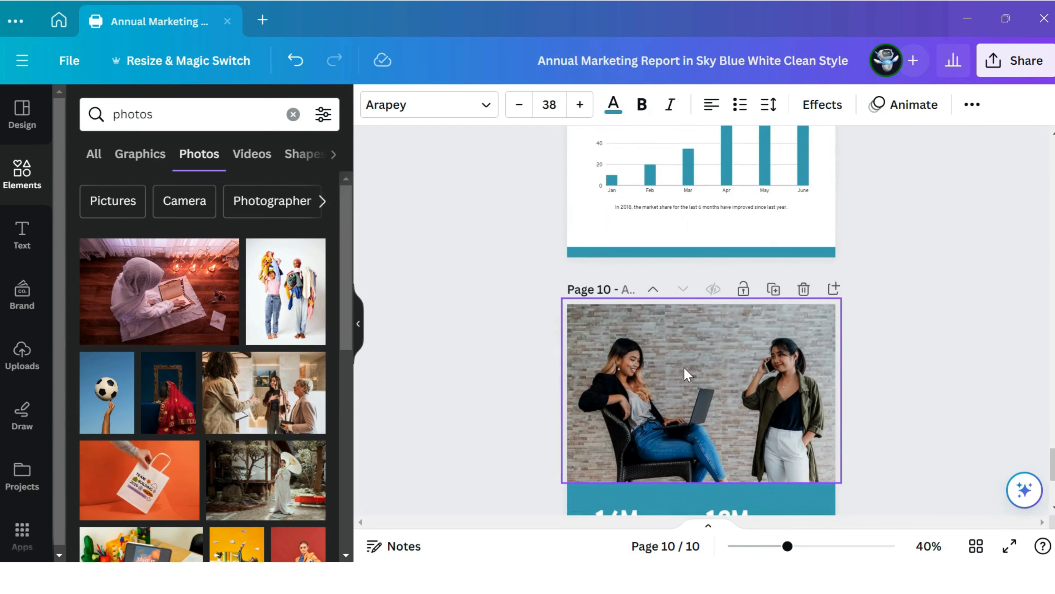
scroll(686, 373, "down", 2)
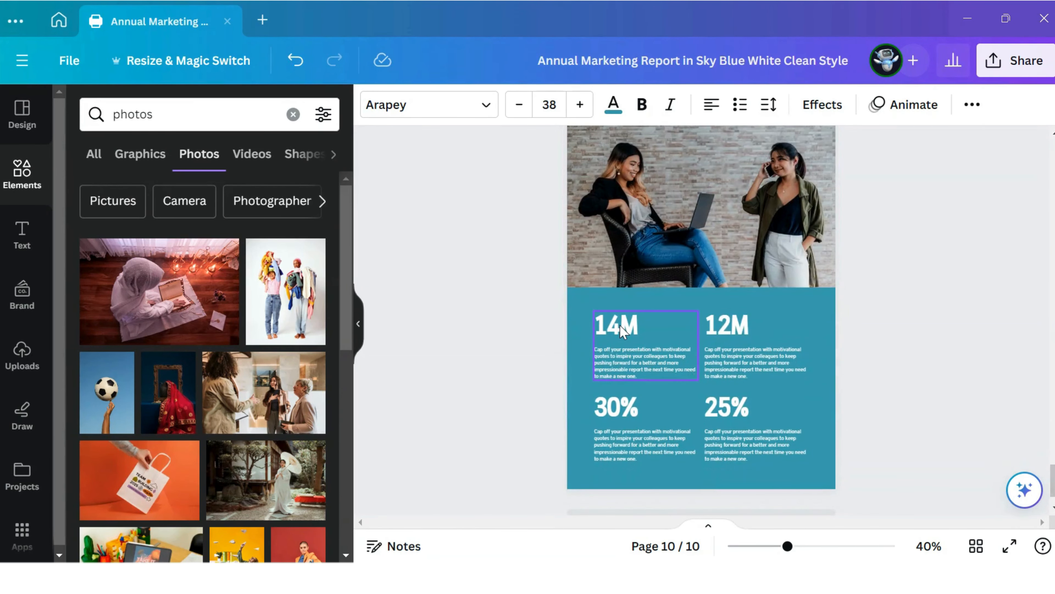
left_click(620, 325)
left_click(720, 328)
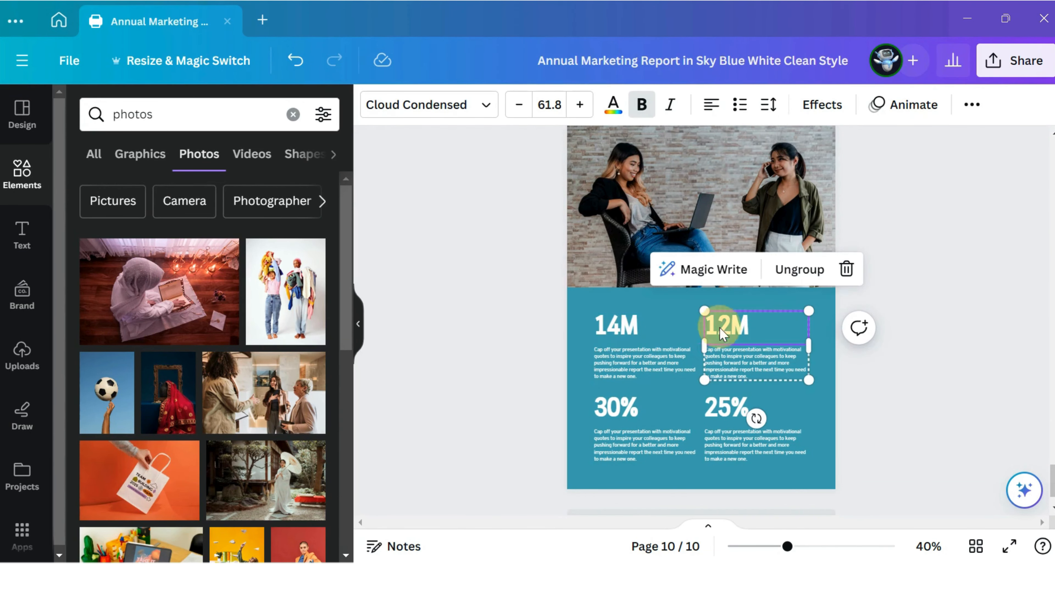
left_click(623, 406)
left_click(726, 408)
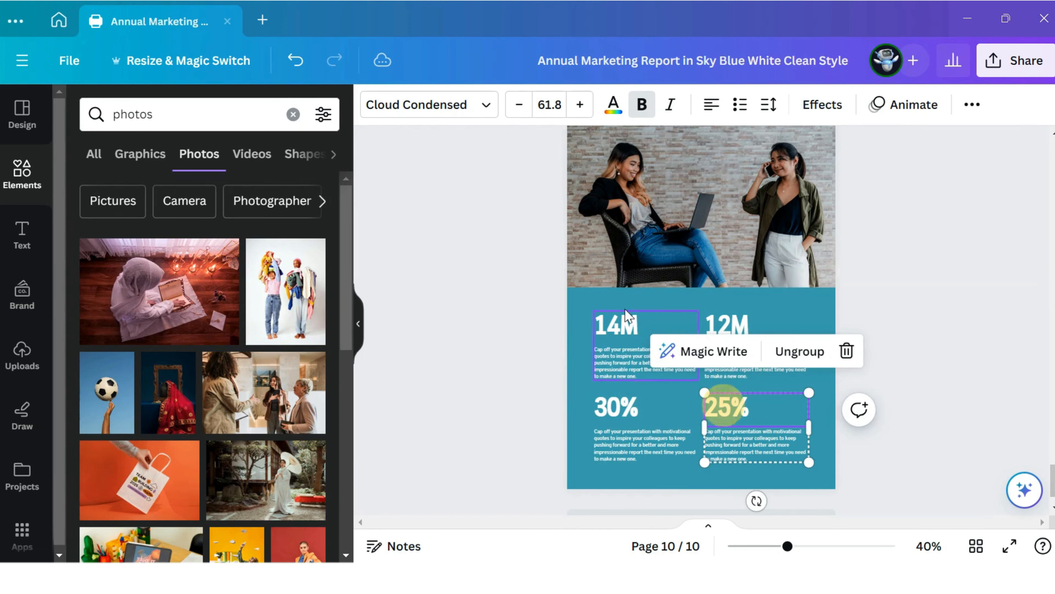
left_click(578, 296)
left_click(673, 398)
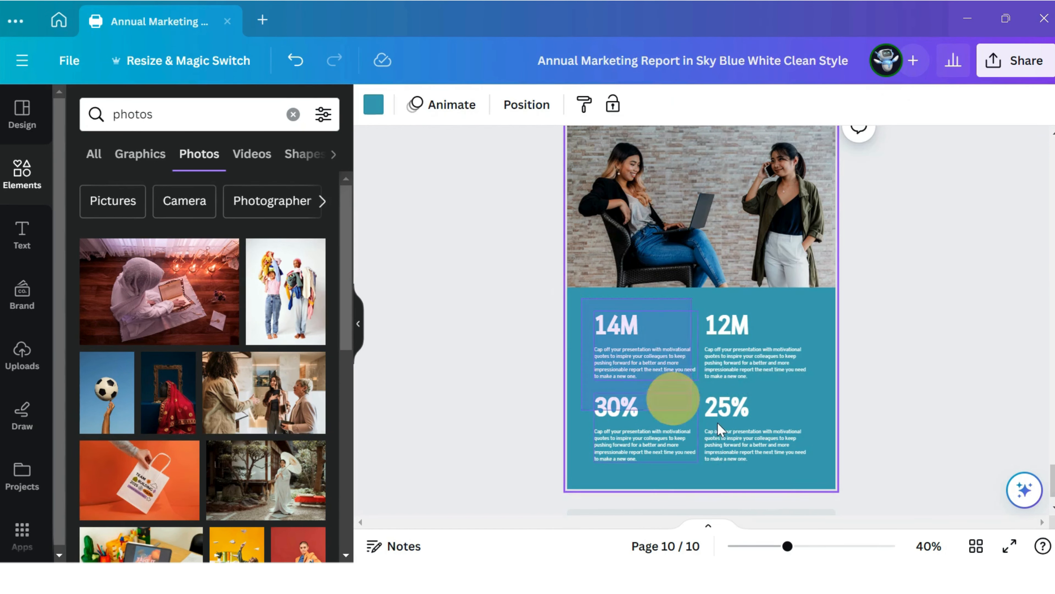
left_click(766, 460)
left_click_drag(812, 471, 833, 481)
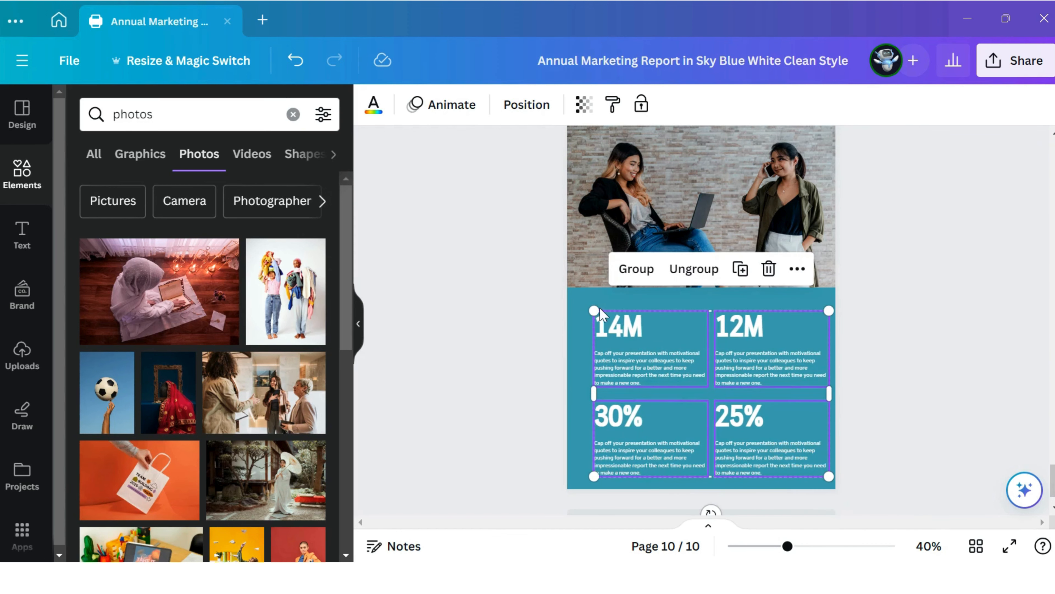
left_click_drag(594, 307, 578, 299)
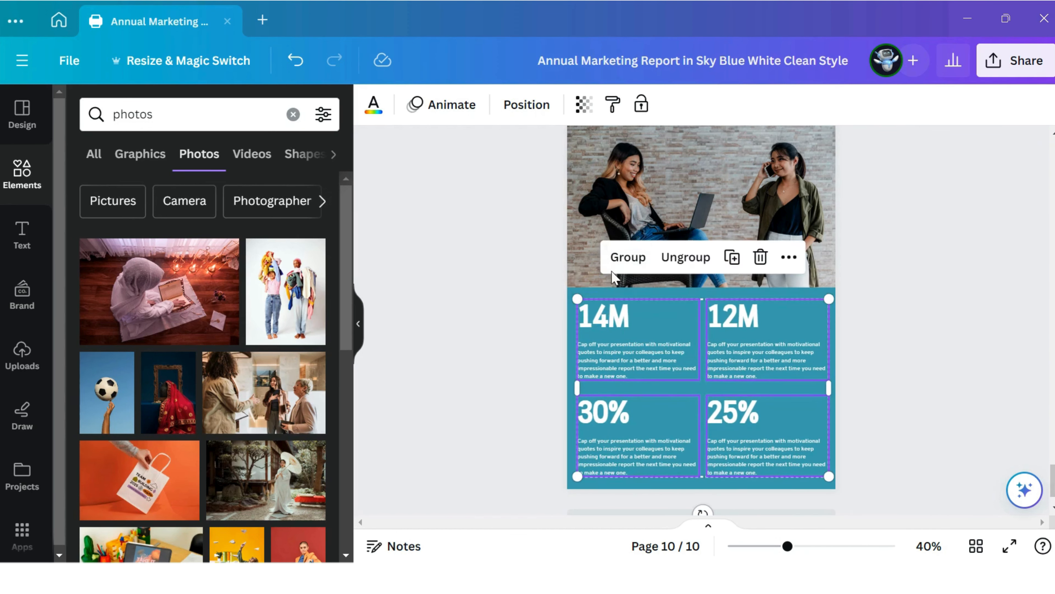
left_click(606, 280)
Step: Delete the line chart above the bar chart on page 9
scroll(605, 279, "down", 1)
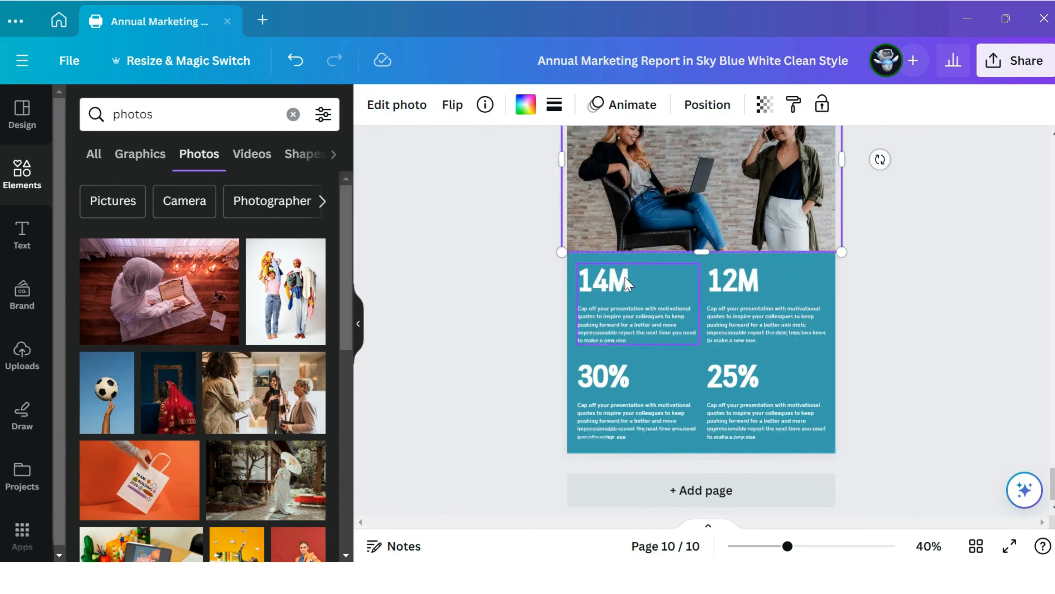
scroll(656, 314, "up", 10)
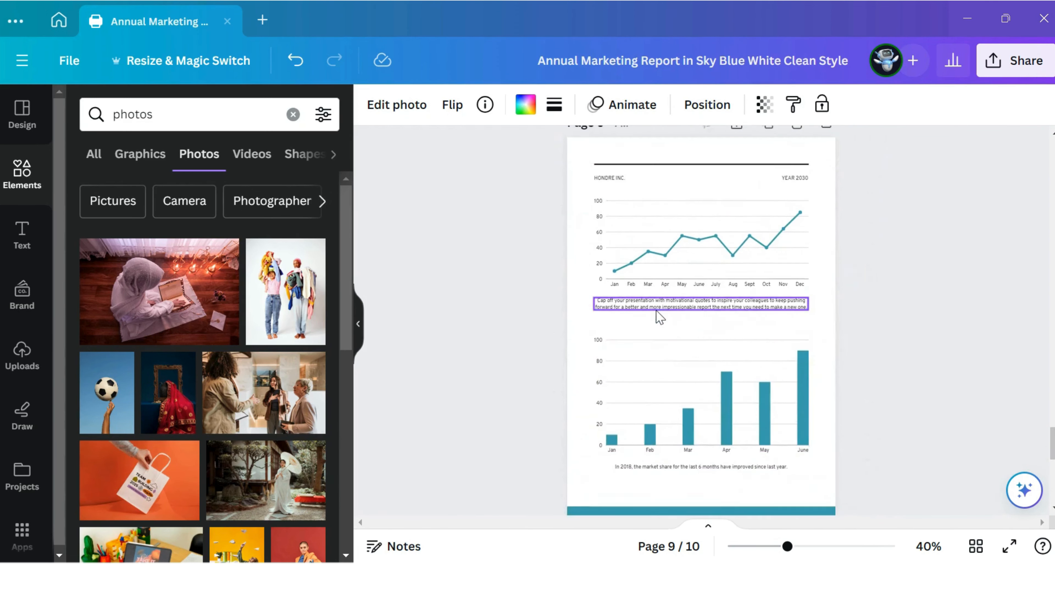
left_click(665, 277)
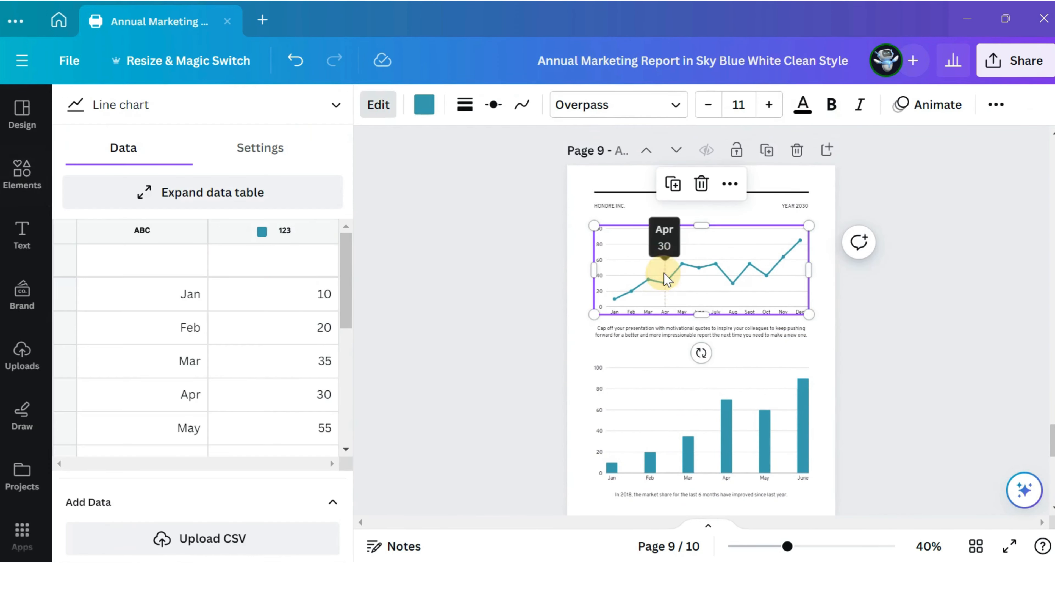
left_click(701, 184)
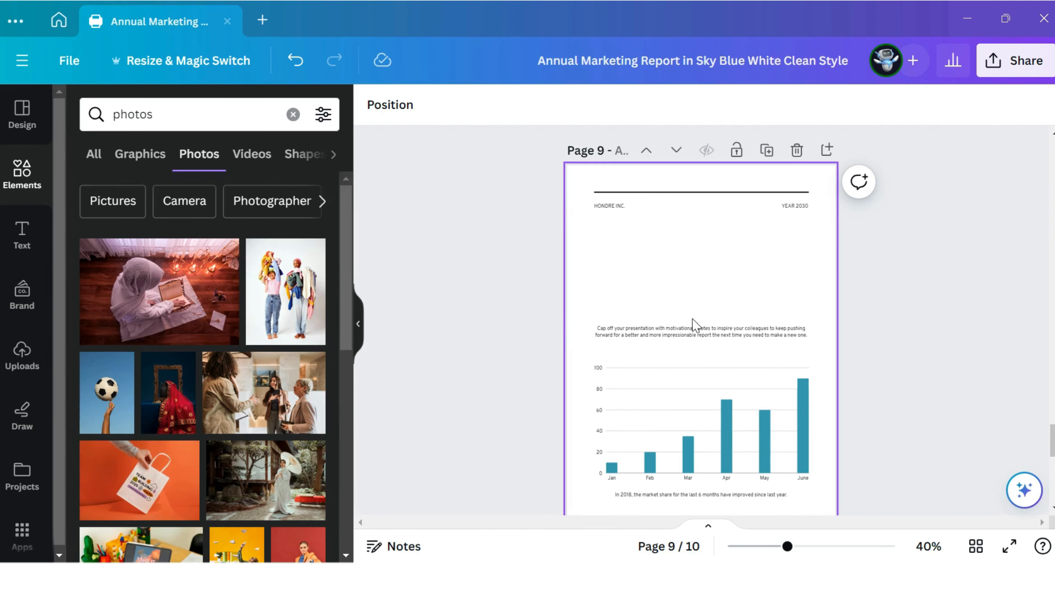
Step: Move page 9's caption paragraph and bar chart up into the empty space, and place the market share caption just below the chart
left_click_drag(694, 332, 679, 398)
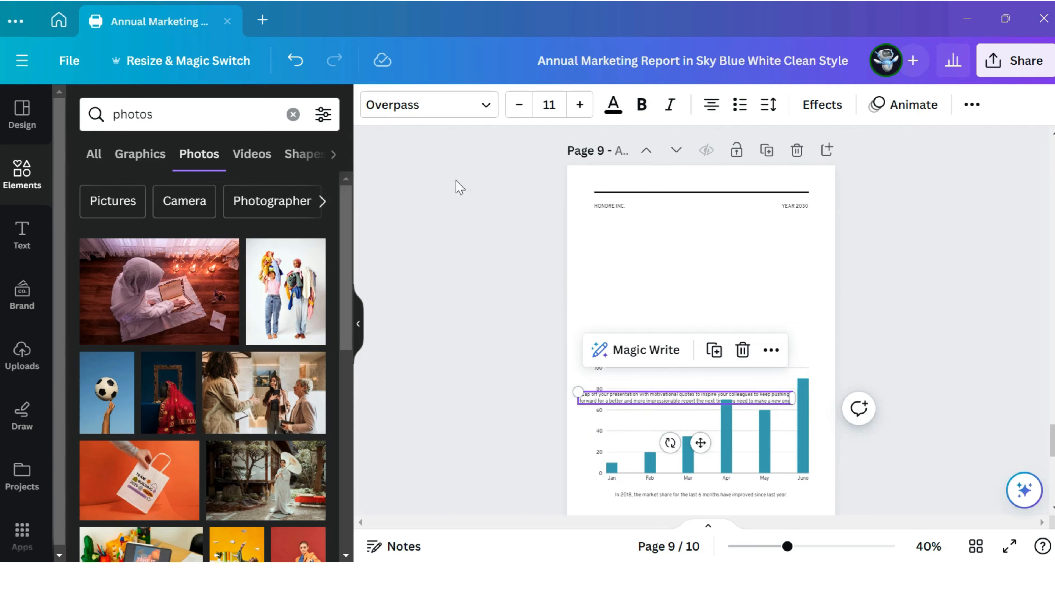
left_click(295, 61)
left_click(586, 301)
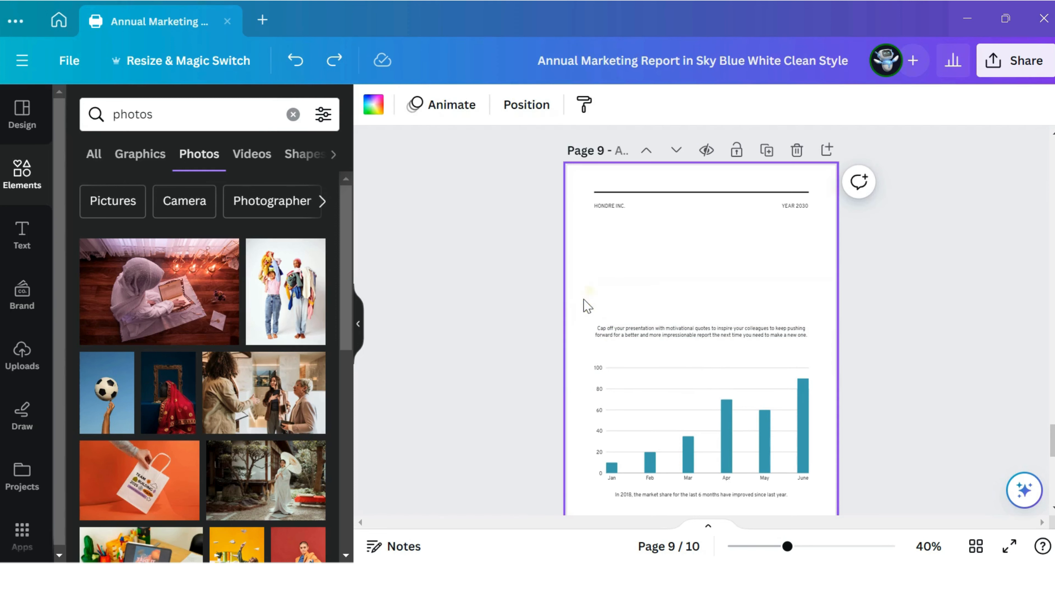
left_click_drag(586, 301, 737, 344)
left_click(717, 497)
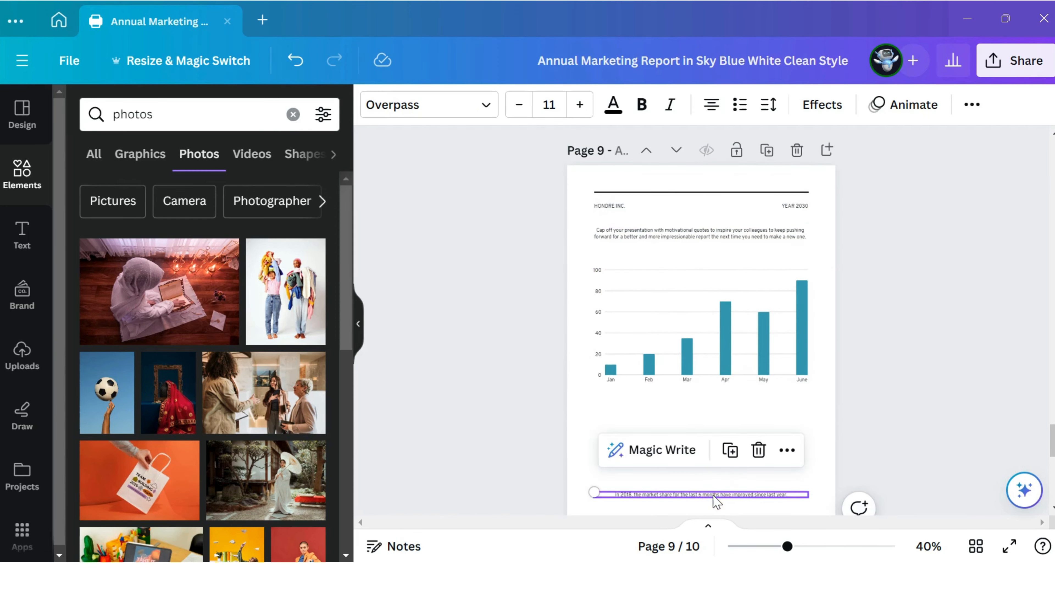
left_click_drag(717, 497, 709, 396)
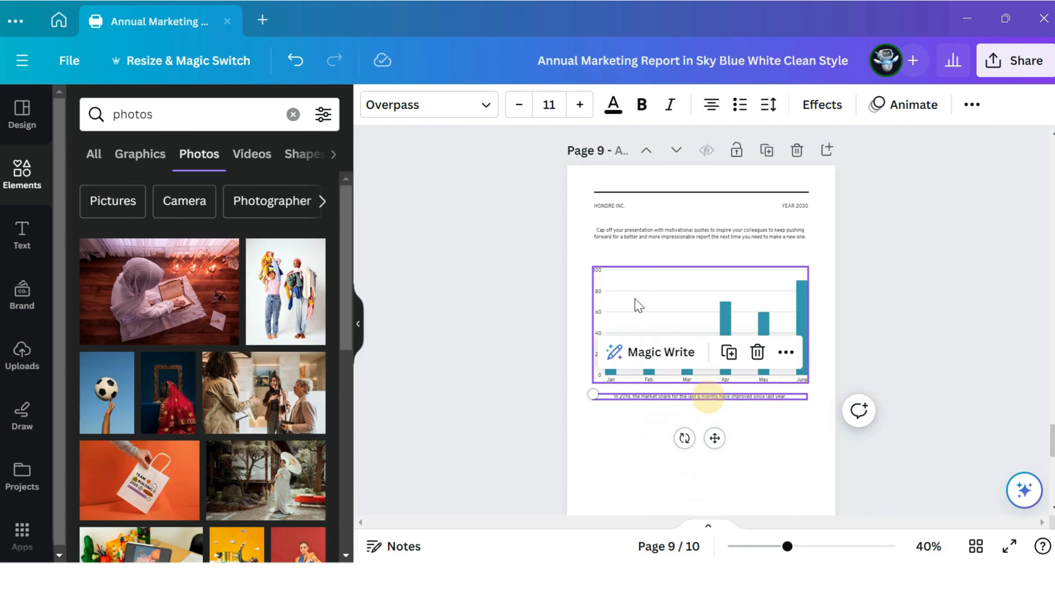
Step: Save the report design and review its pages from page 9 back to page 4
left_click(67, 67)
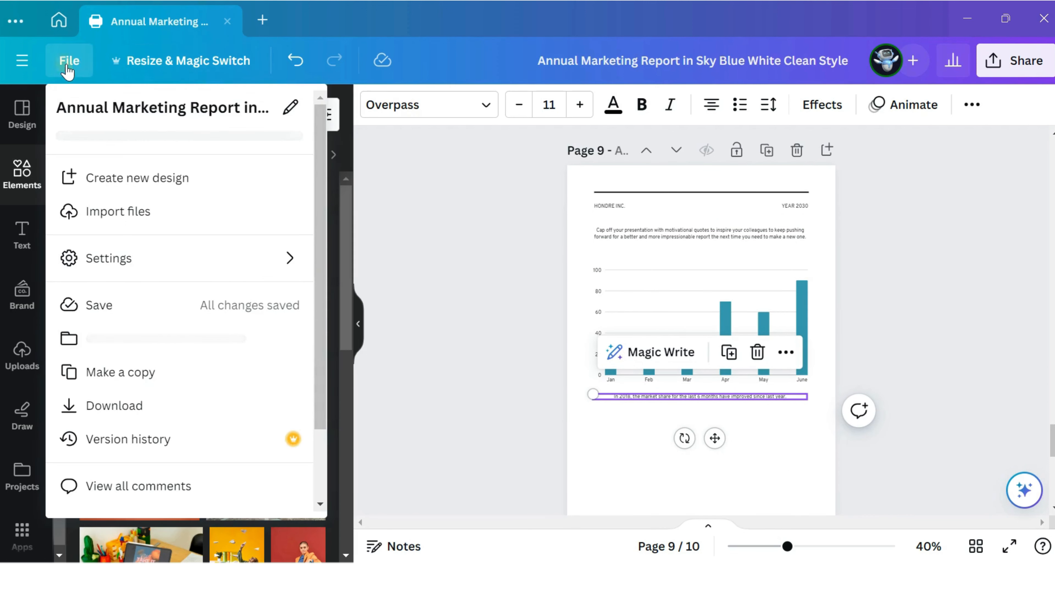
left_click(199, 308)
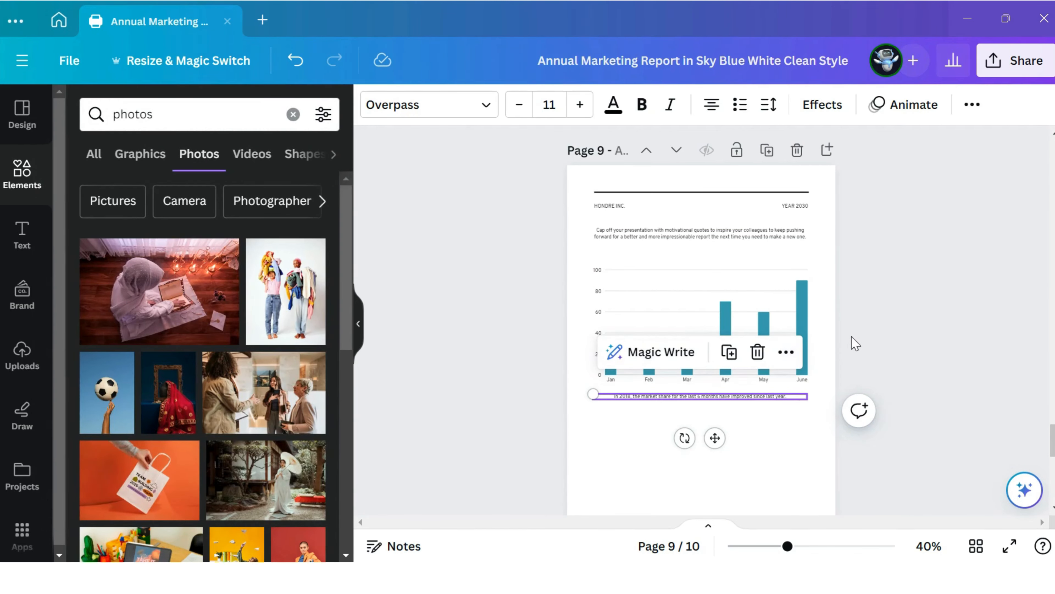
scroll(855, 343, "up", 5)
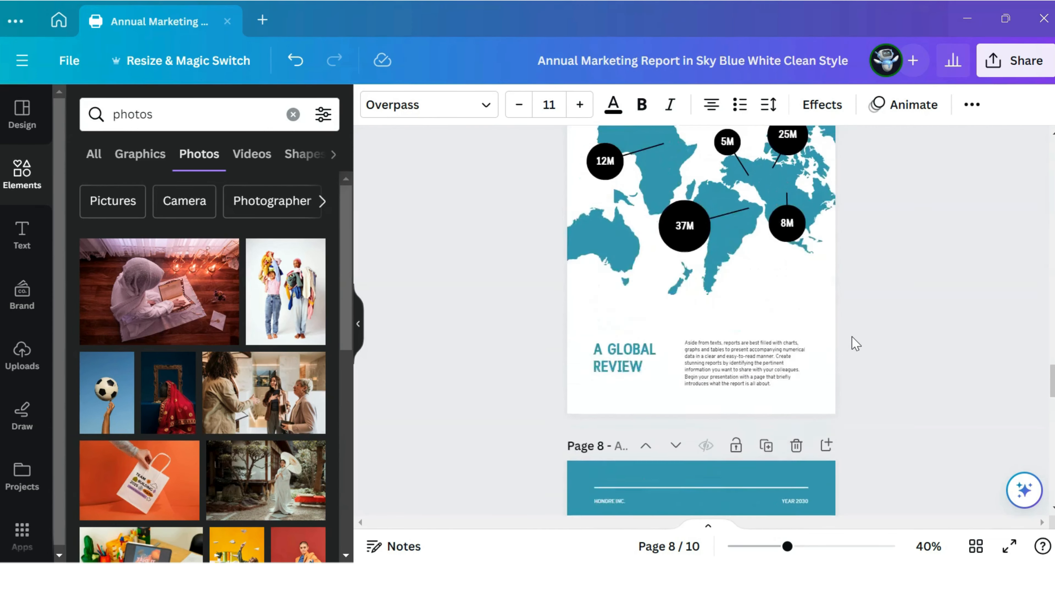
scroll(855, 343, "up", 10)
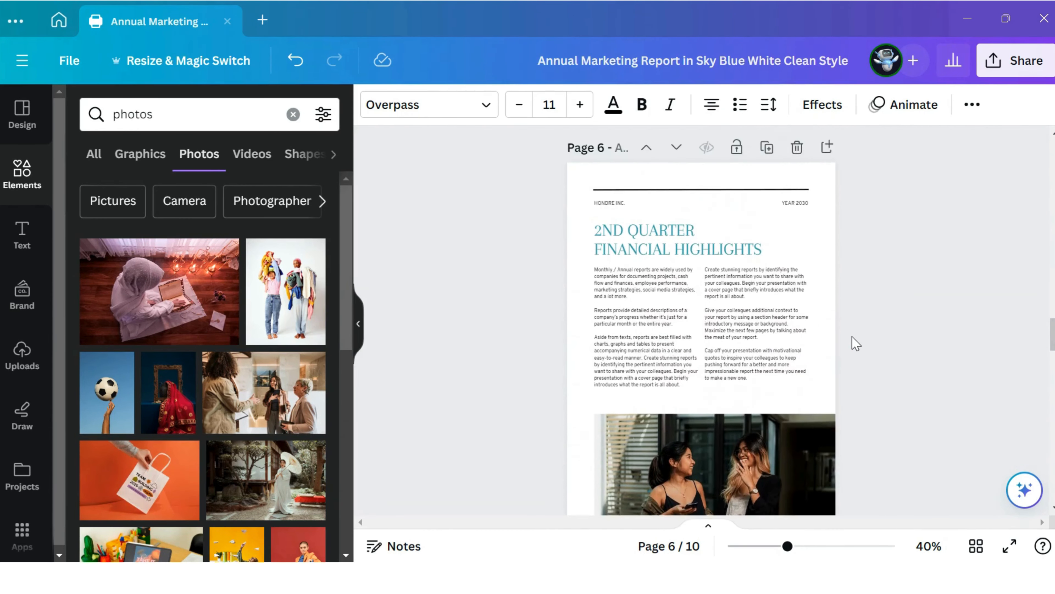
scroll(855, 343, "up", 5)
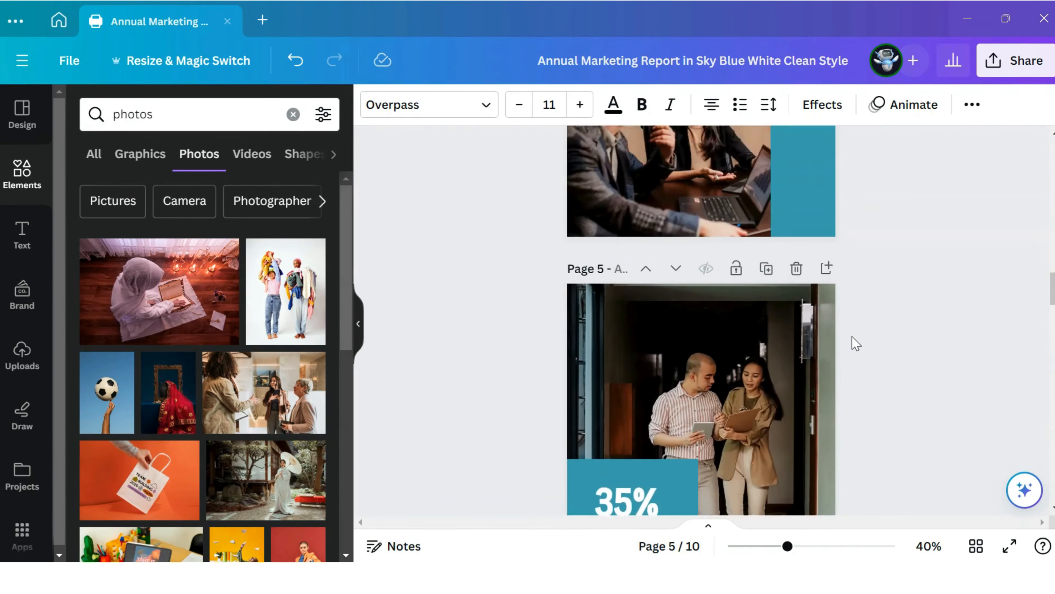
scroll(854, 343, "up", 5)
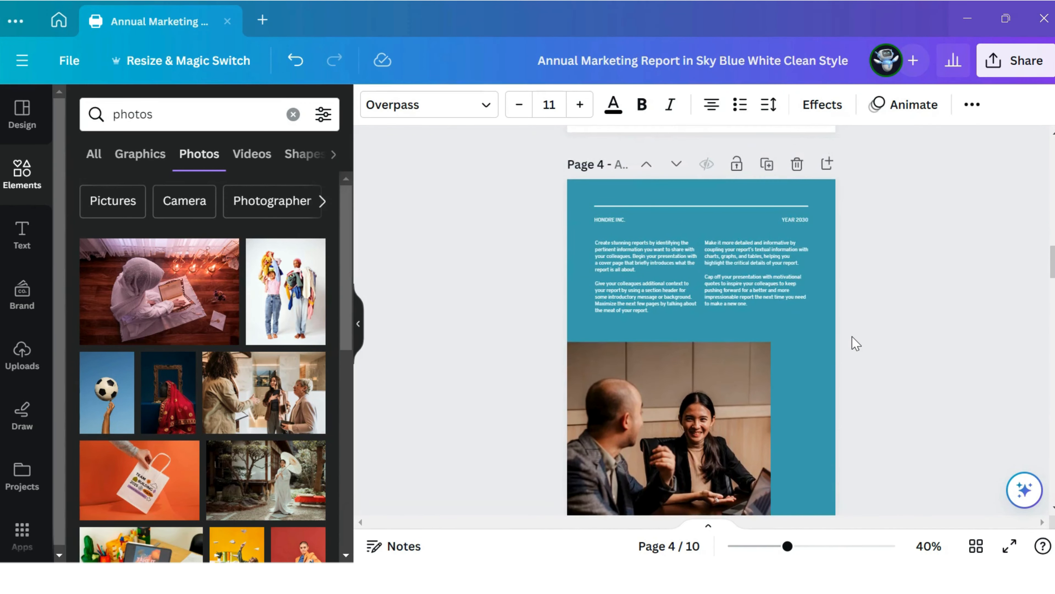
Step: Download all 10 pages of the report as a PDF Standard file, then close the download options
scroll(855, 343, "up", 5)
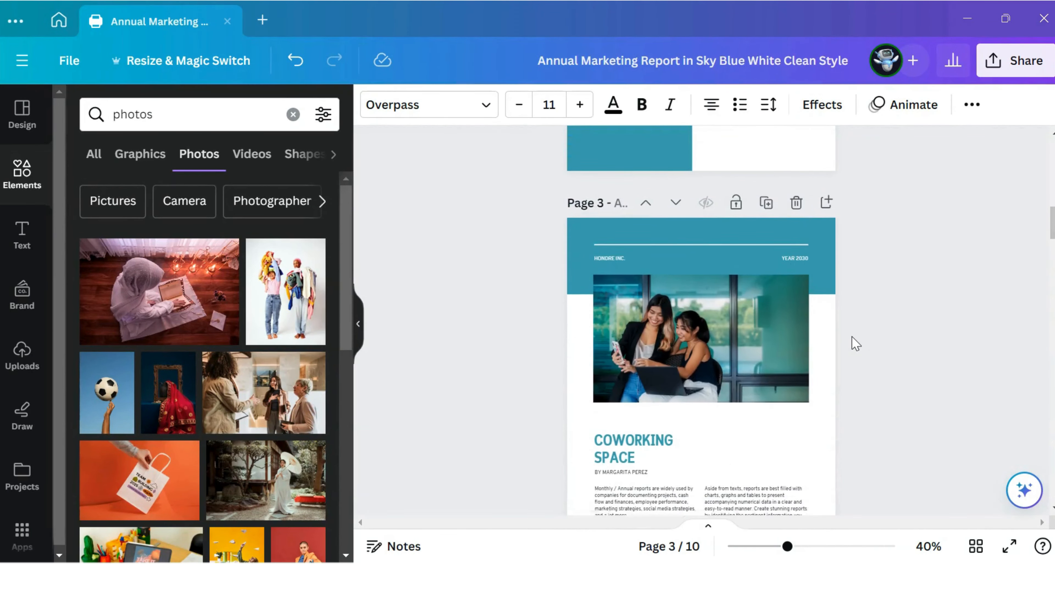
scroll(855, 343, "up", 10)
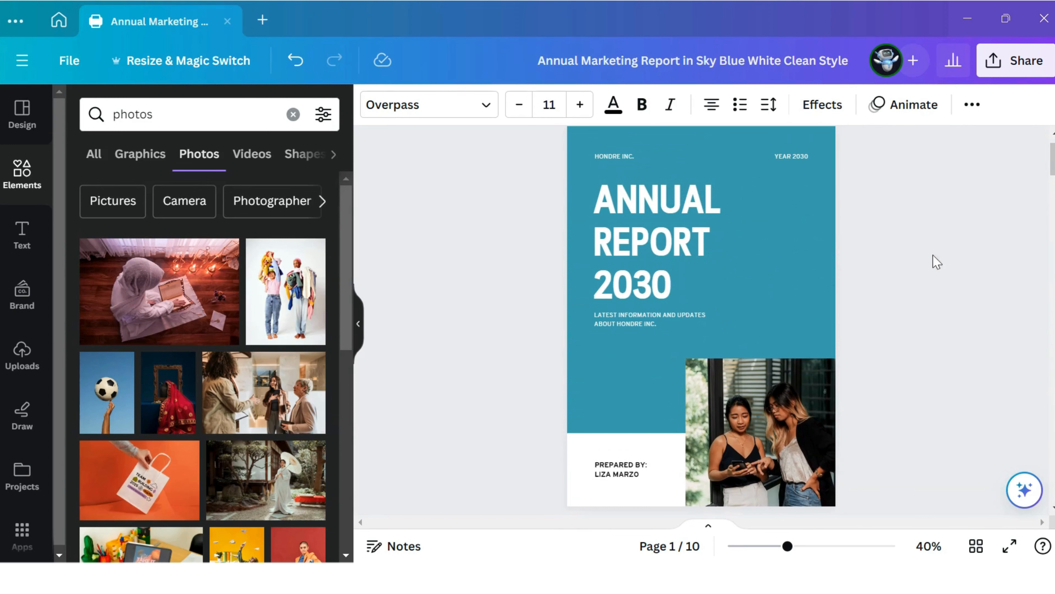
left_click(1003, 66)
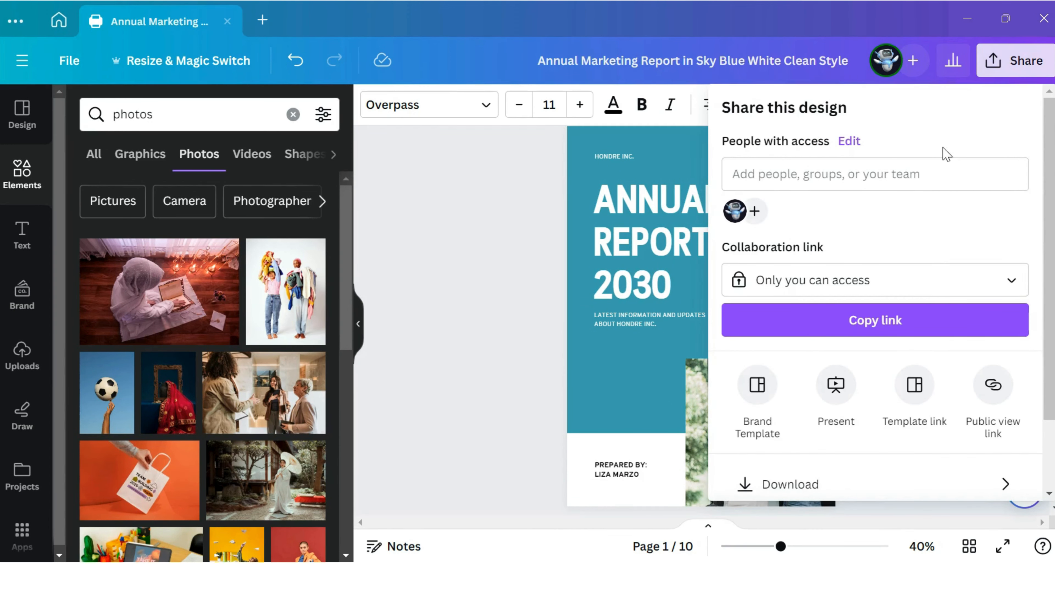
scroll(928, 177, "down", 2)
scroll(889, 291, "down", 2)
left_click(852, 396)
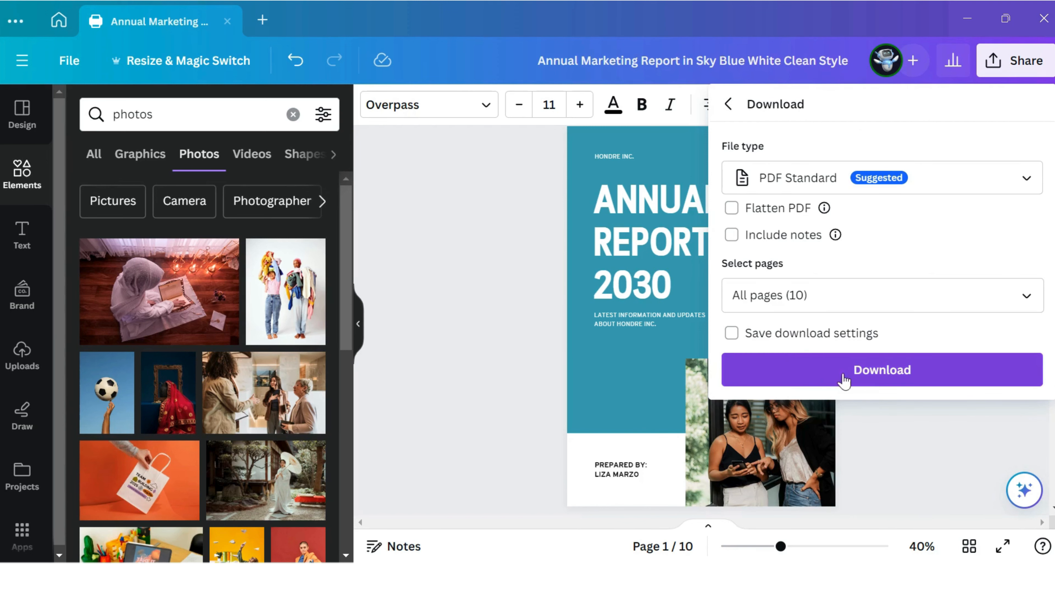
left_click(882, 376)
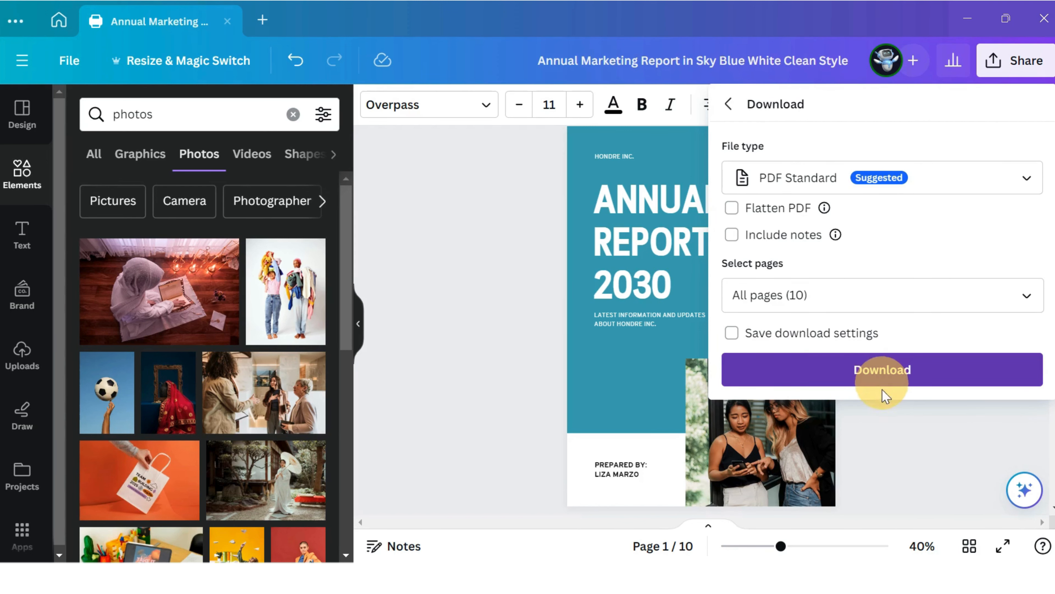
left_click(880, 426)
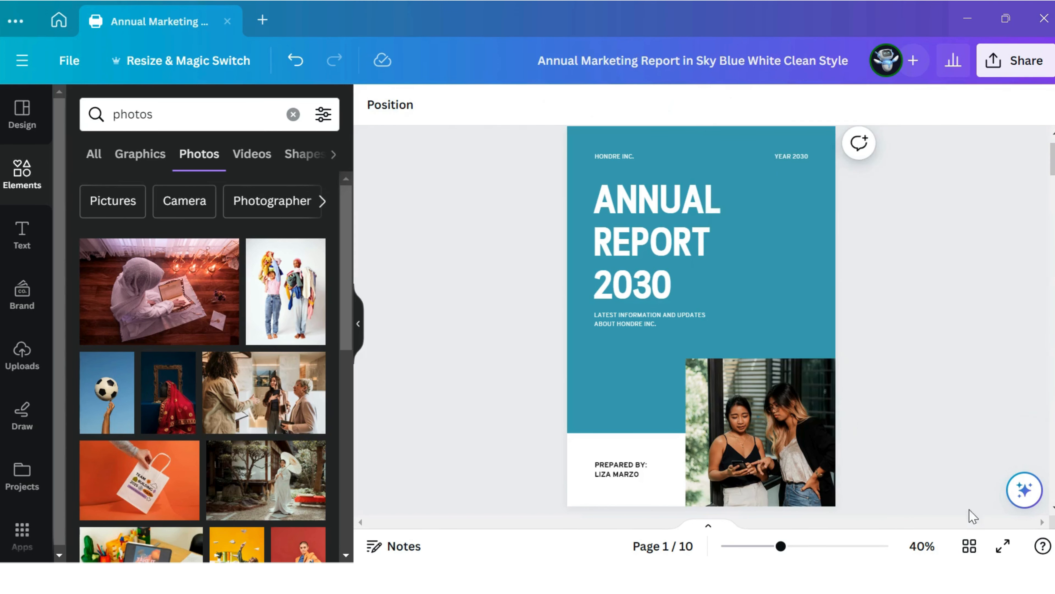
Step: Present the report in full screen and page forward through its pages, then go back to the cover
left_click(1001, 547)
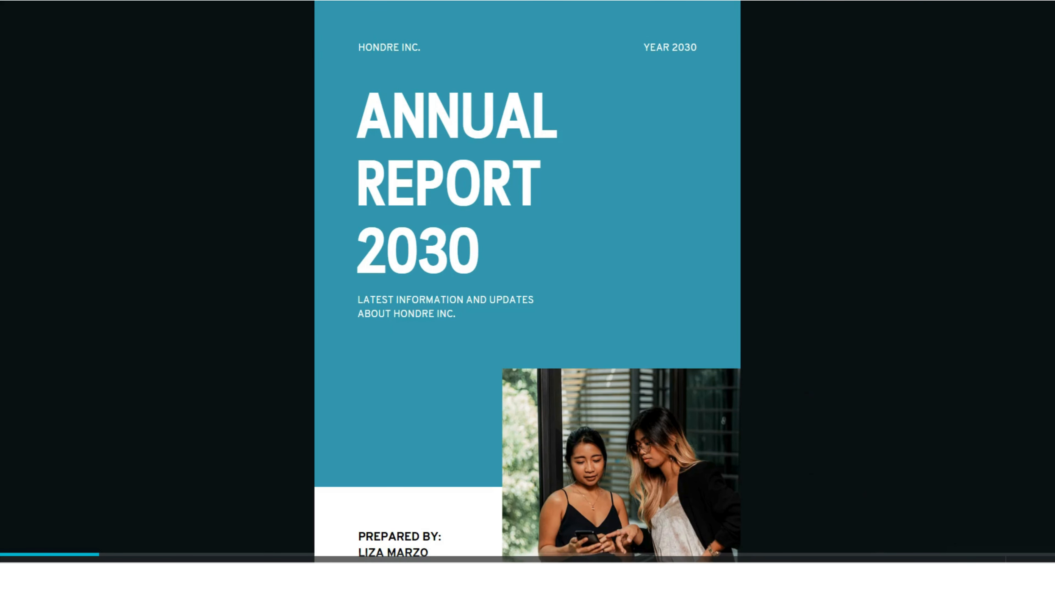
left_click(107, 577)
left_click(107, 577)
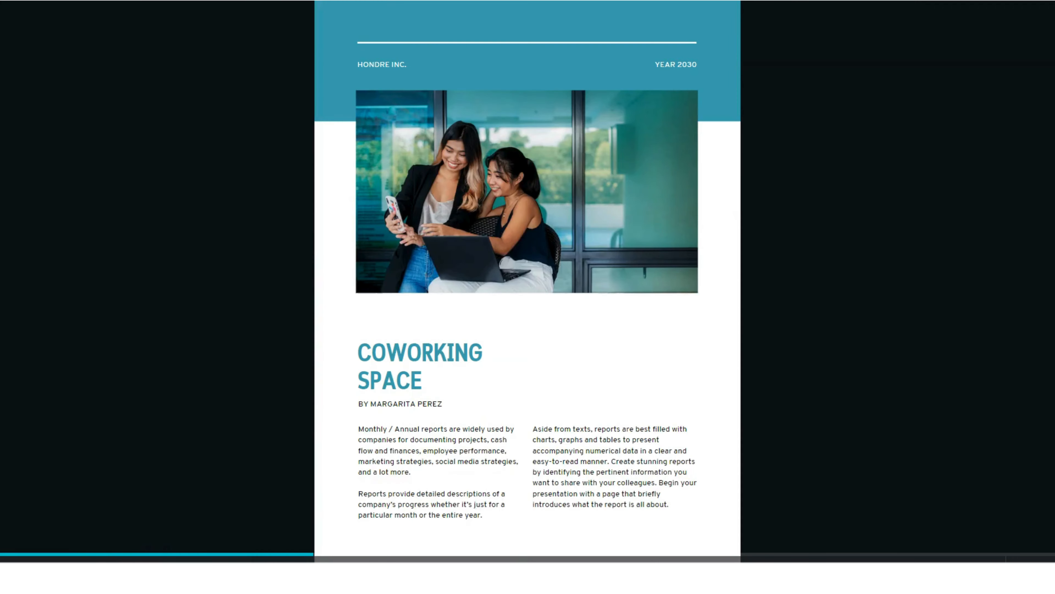
left_click(107, 576)
left_click(107, 577)
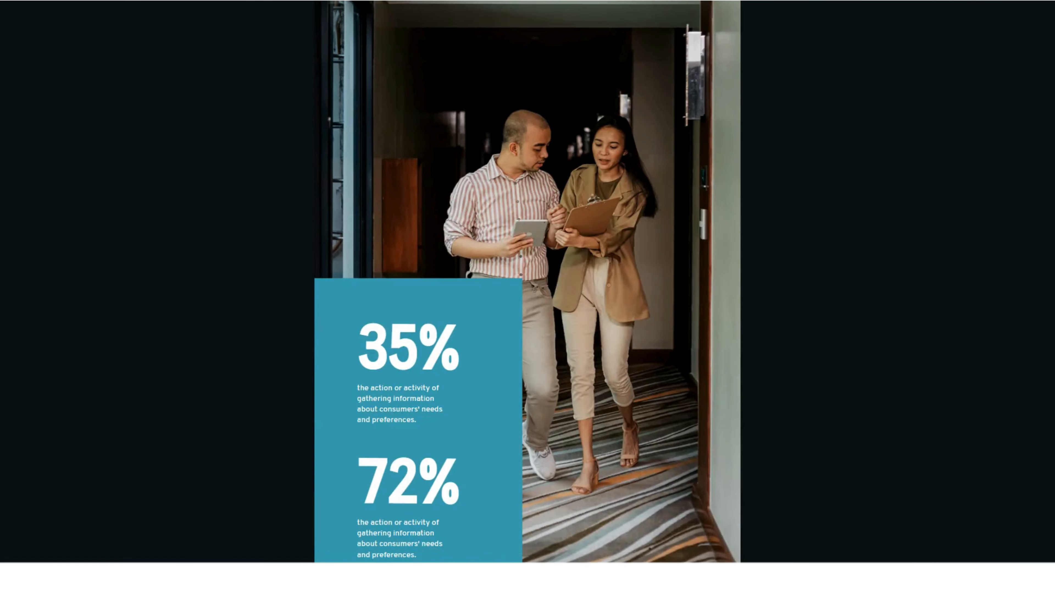
left_click(107, 577)
left_click(108, 577)
left_click(107, 577)
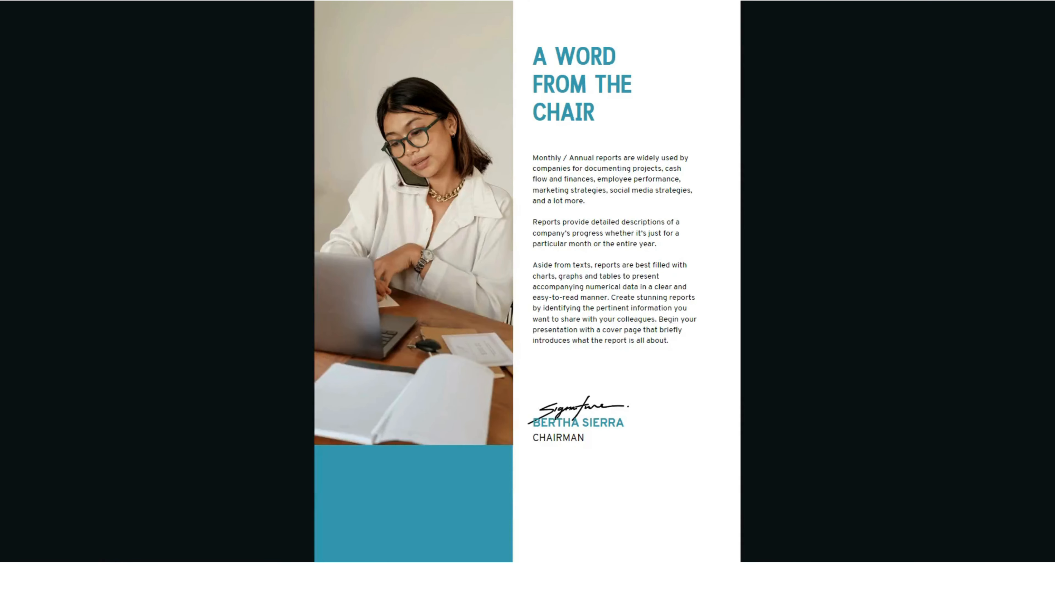
left_click(107, 577)
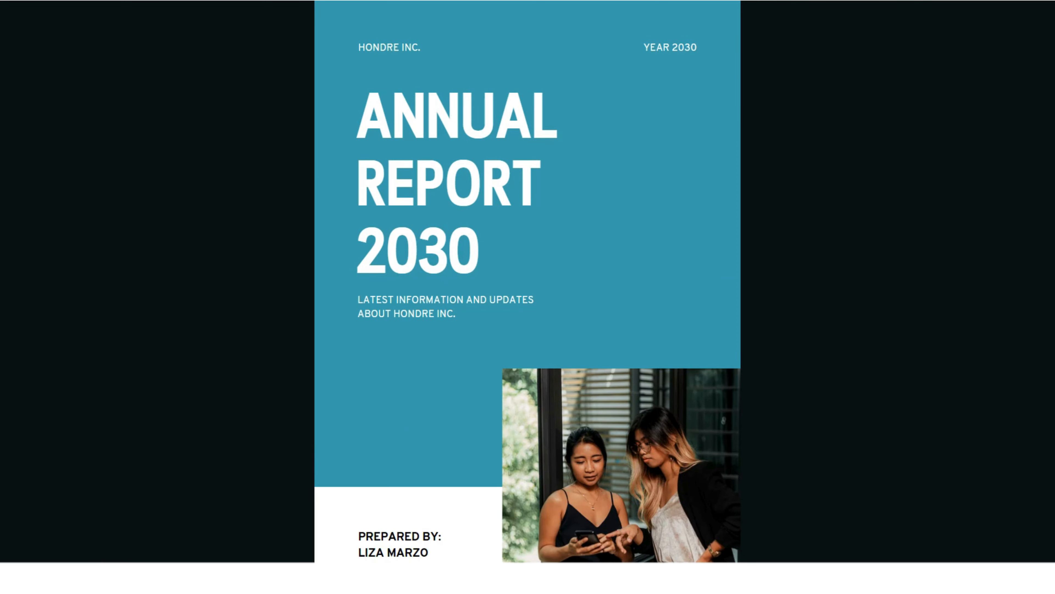